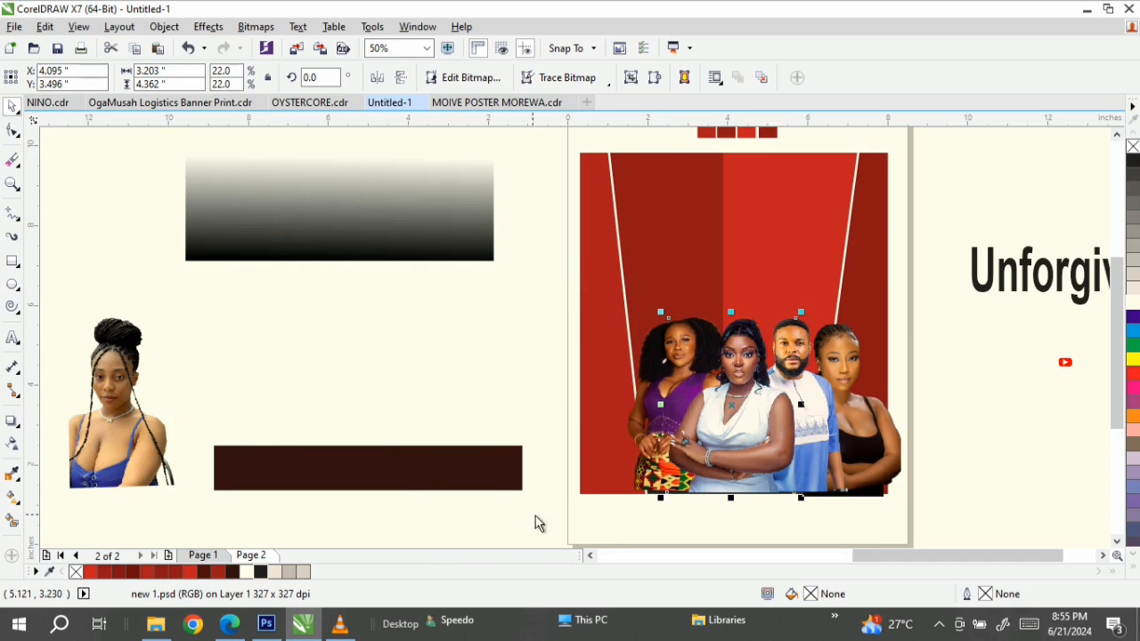
- Place the braided woman's cutout on the poster's left end, in front of the background, with its base on the poster's bottom edge
left_click(649, 464)
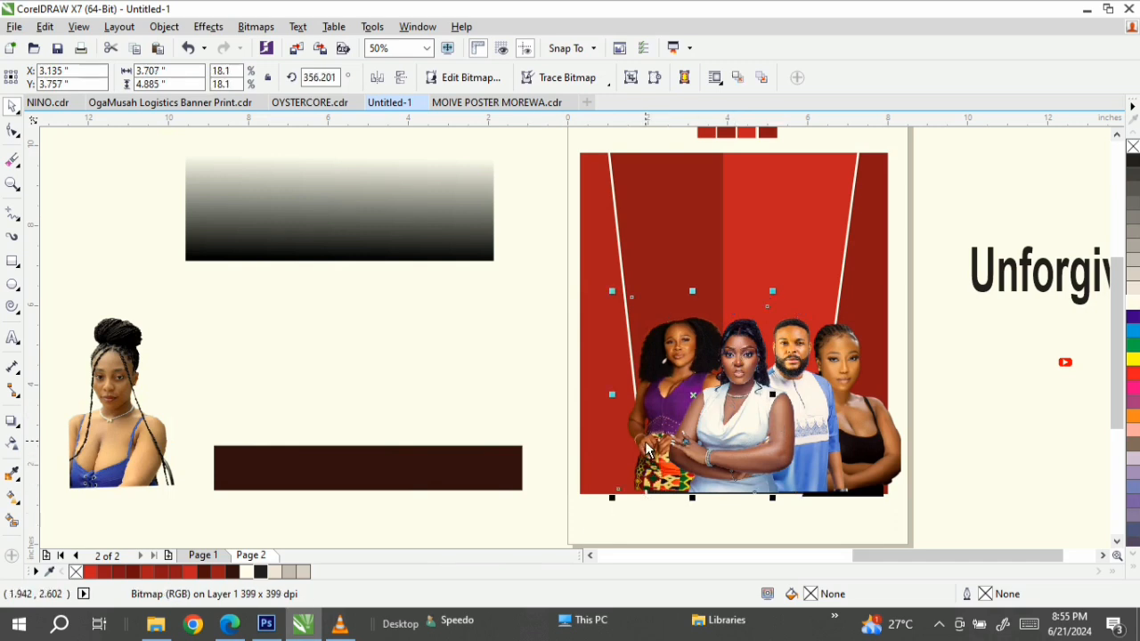
left_click(75, 446)
left_click_drag(76, 445, 558, 435)
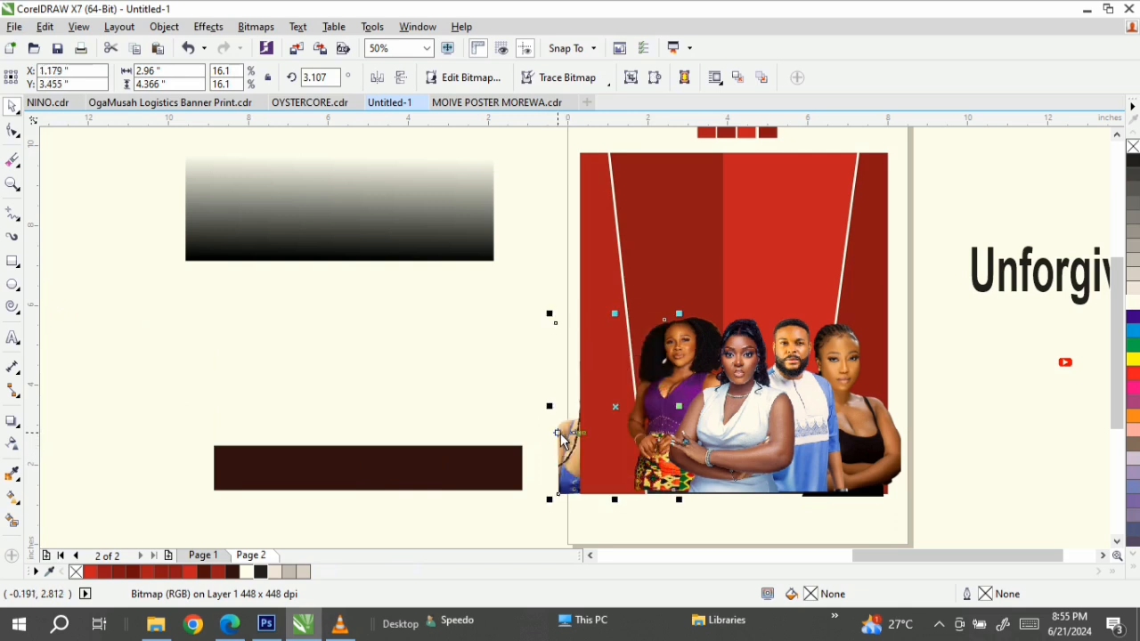
key("shift+Page_Up")
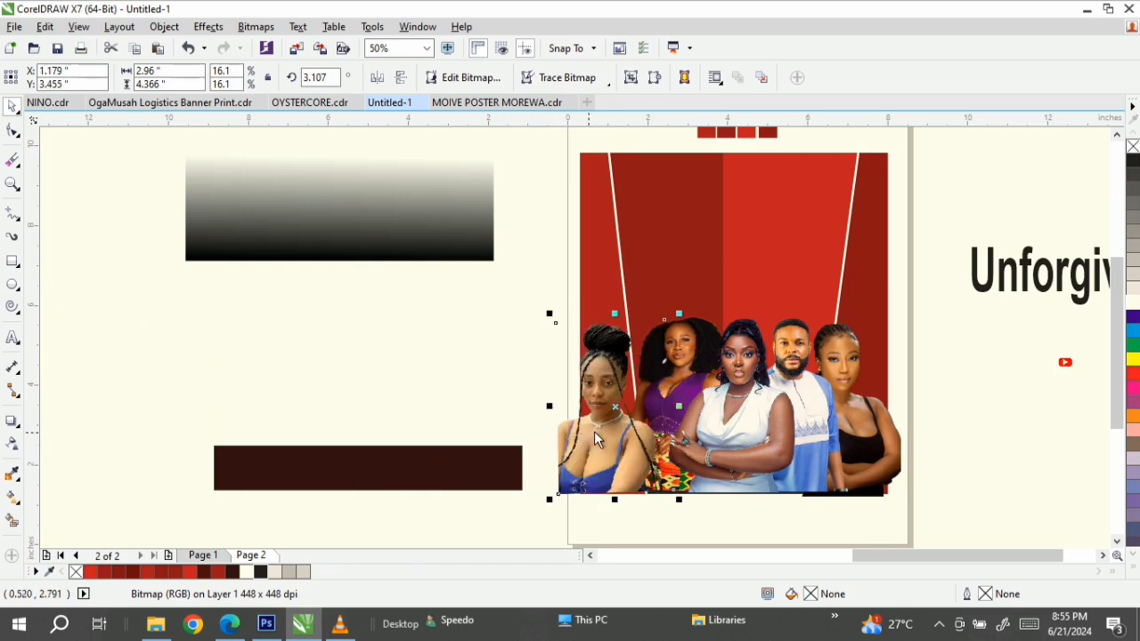
mouse_move(618, 430)
left_mouse_down()
mouse_move(647, 429)
mouse_move(638, 421)
left_mouse_up()
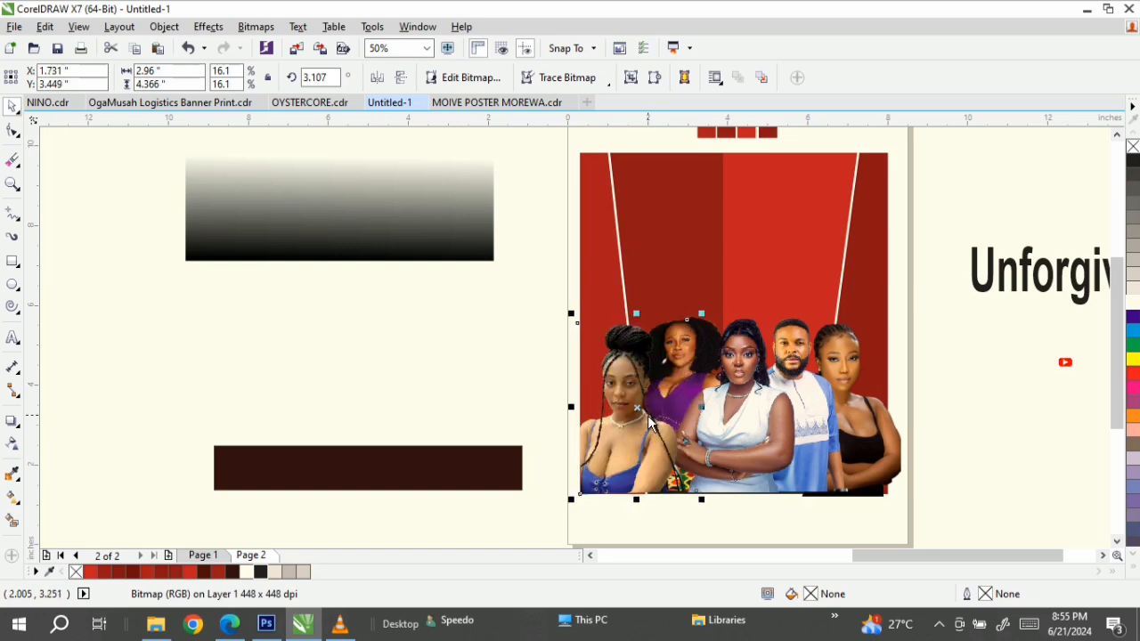
- Bring the cutout of the woman in the purple dress in front of the braided woman while keeping it behind the woman in white
left_click(728, 349)
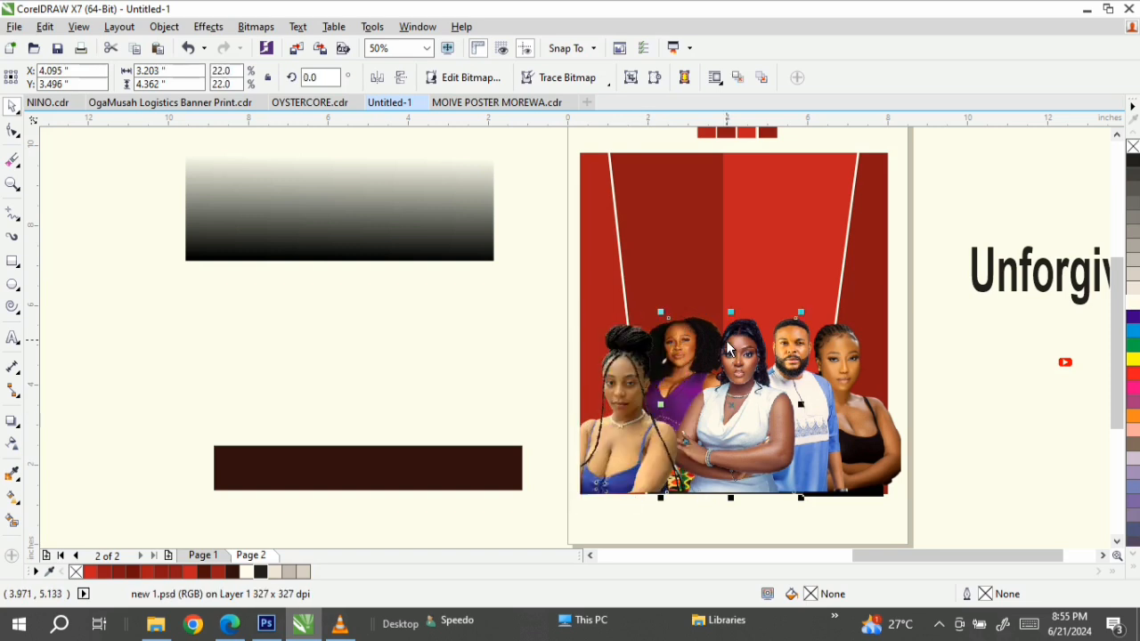
left_click(679, 331)
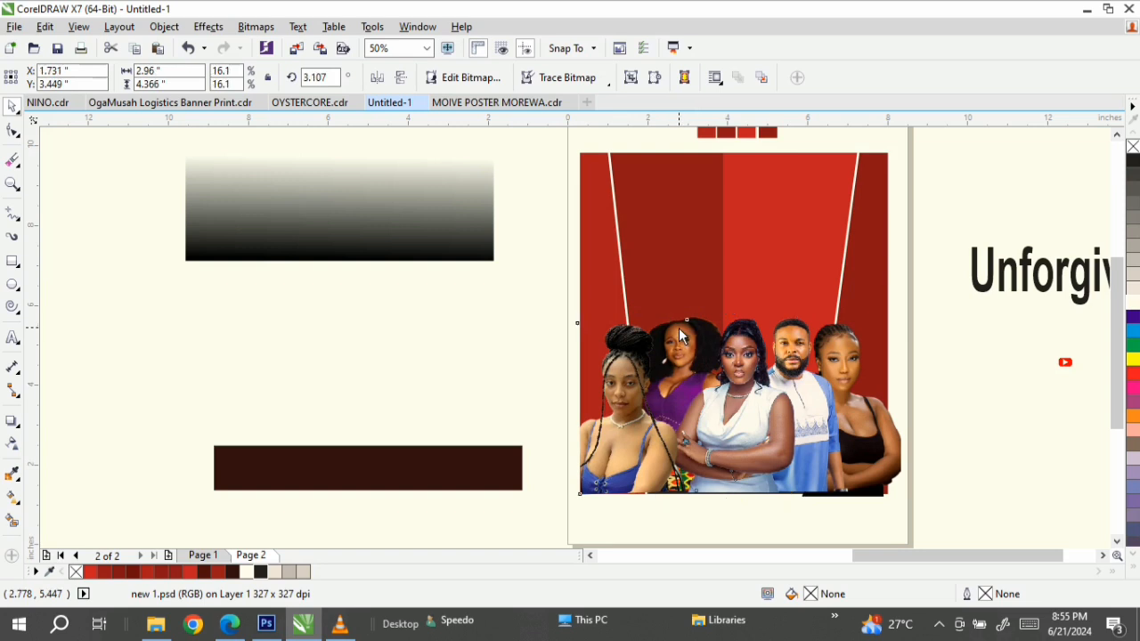
left_click(697, 329)
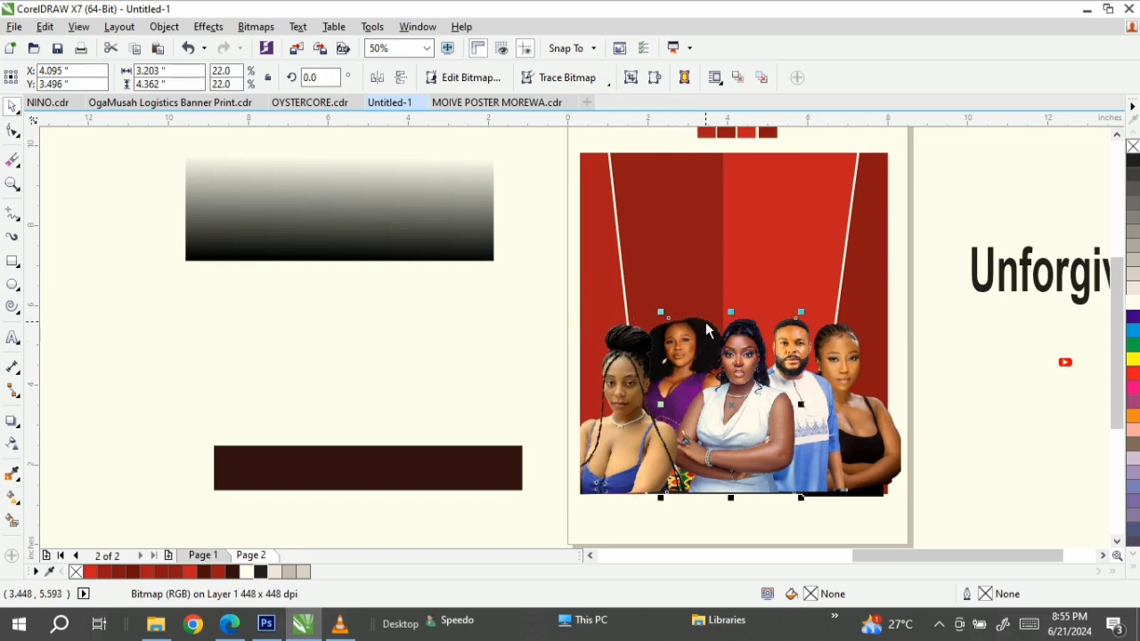
left_click(692, 321)
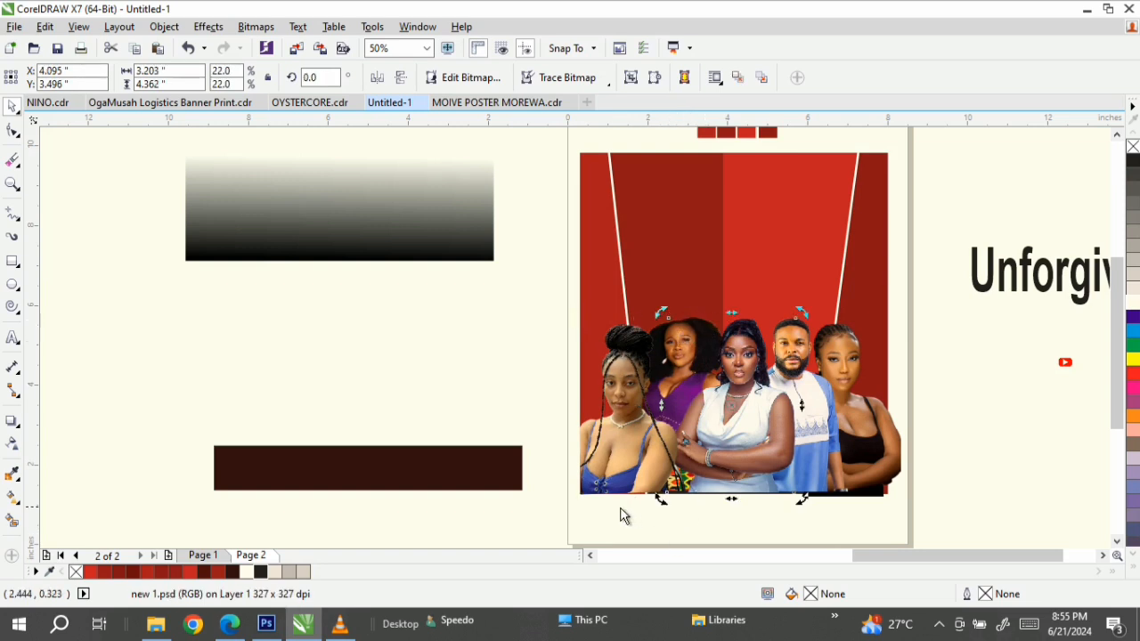
left_click_drag(595, 518, 823, 264)
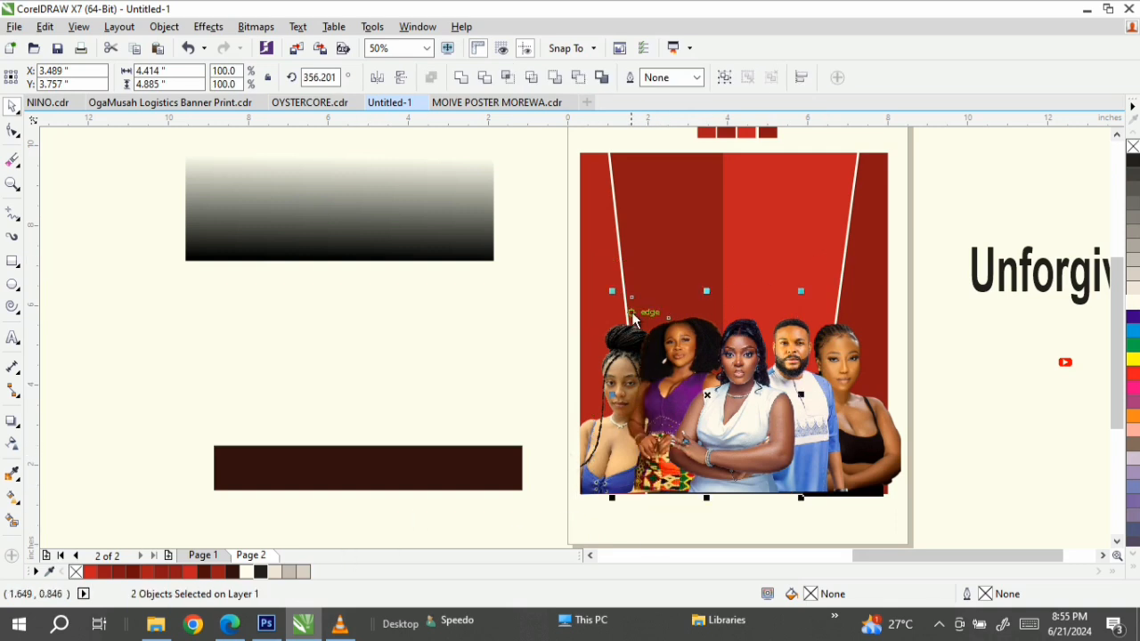
left_click(686, 358)
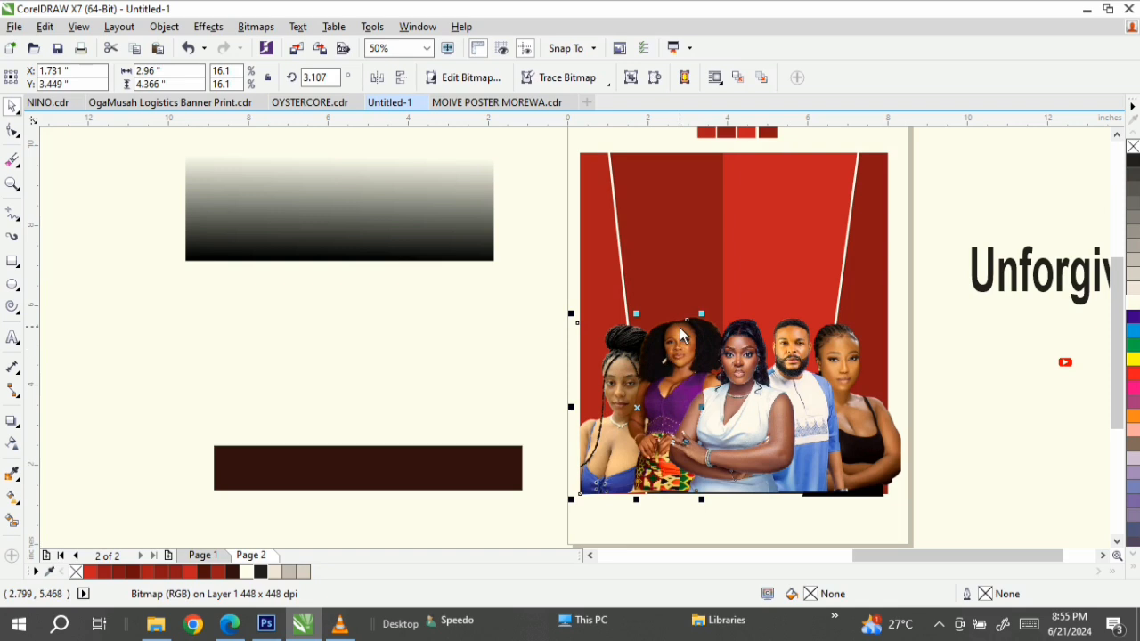
- Shift the cutout of the man in blue slightly left, closer to the woman in white
left_click(751, 457)
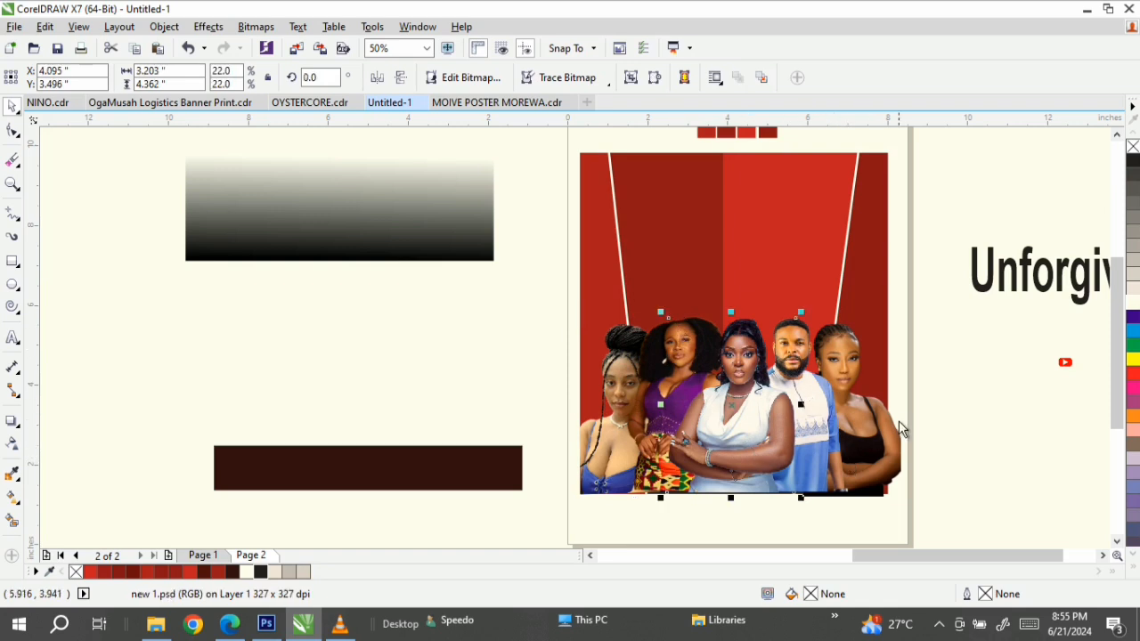
left_click(812, 442)
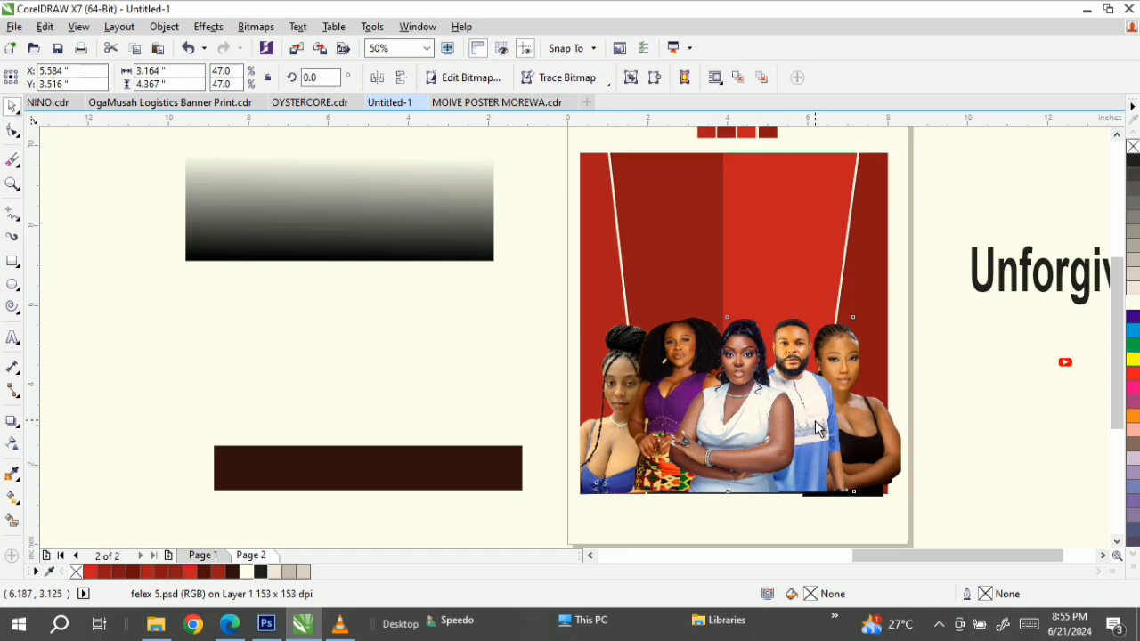
left_click(860, 432)
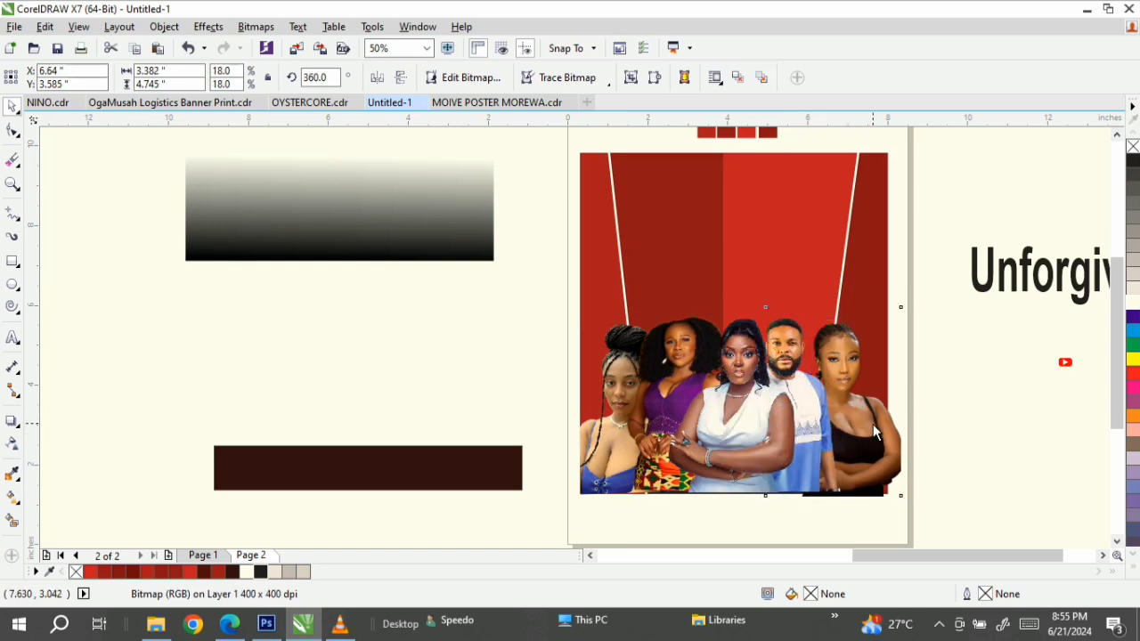
left_click(875, 433)
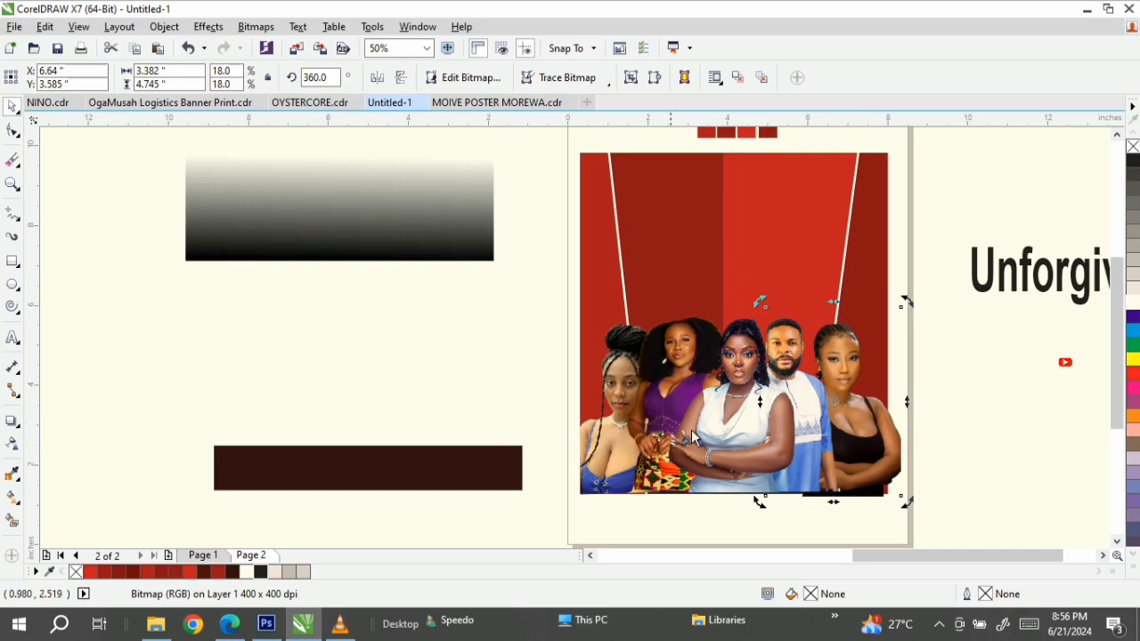
- Spread the two left cutouts apart by shifting the purple-dress woman right and the braided woman slightly left
left_click(678, 367)
left_click(669, 409)
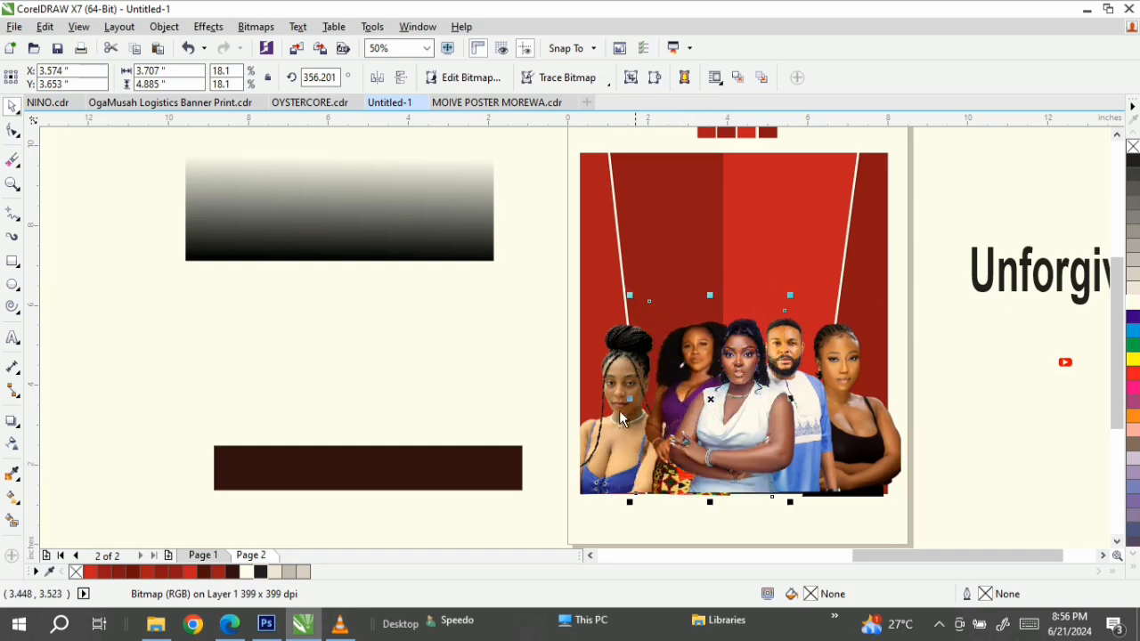
mouse_move(618, 417)
left_mouse_down()
mouse_move(635, 433)
mouse_move(653, 413)
mouse_move(634, 413)
left_mouse_up()
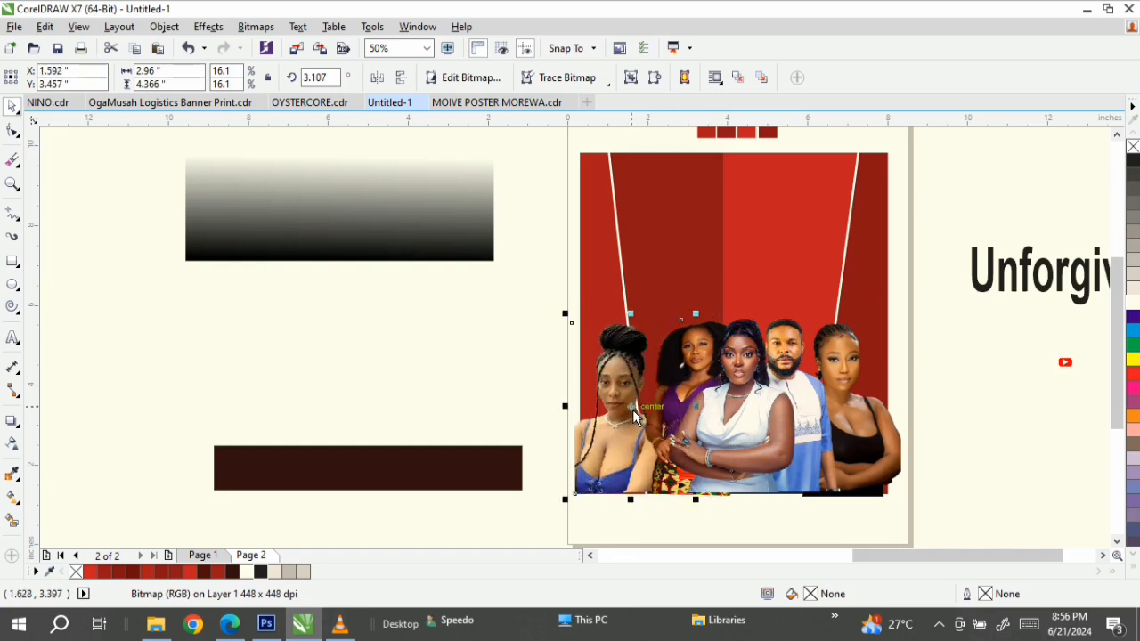
left_click(633, 414)
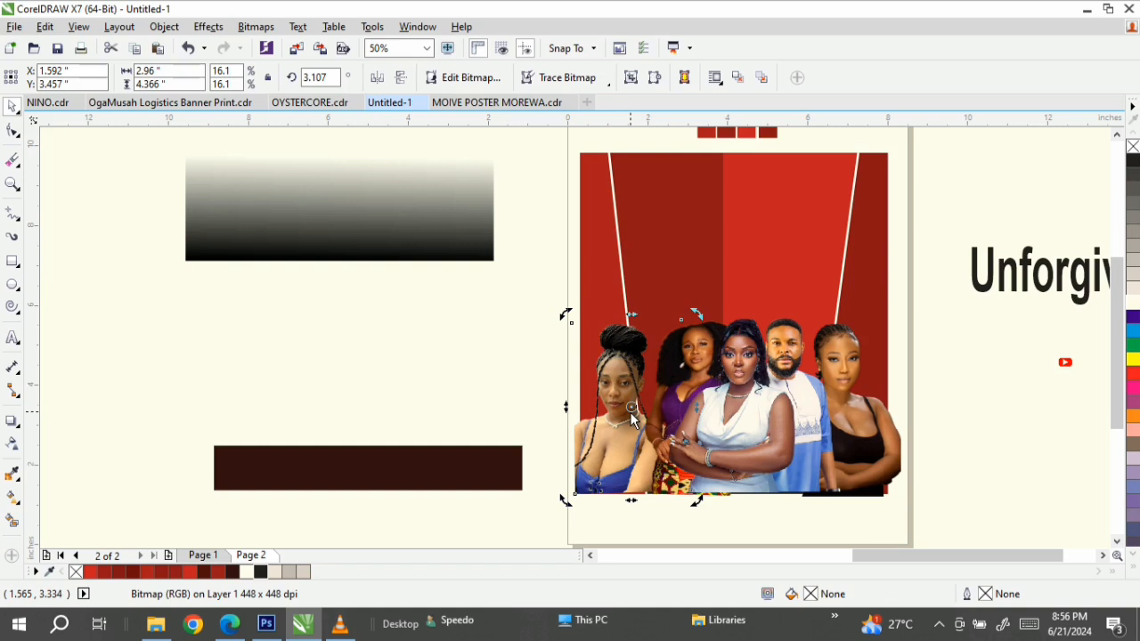
- Move the purple-dress woman back left so she stands evenly between the braided woman and the woman in white
left_click(674, 409)
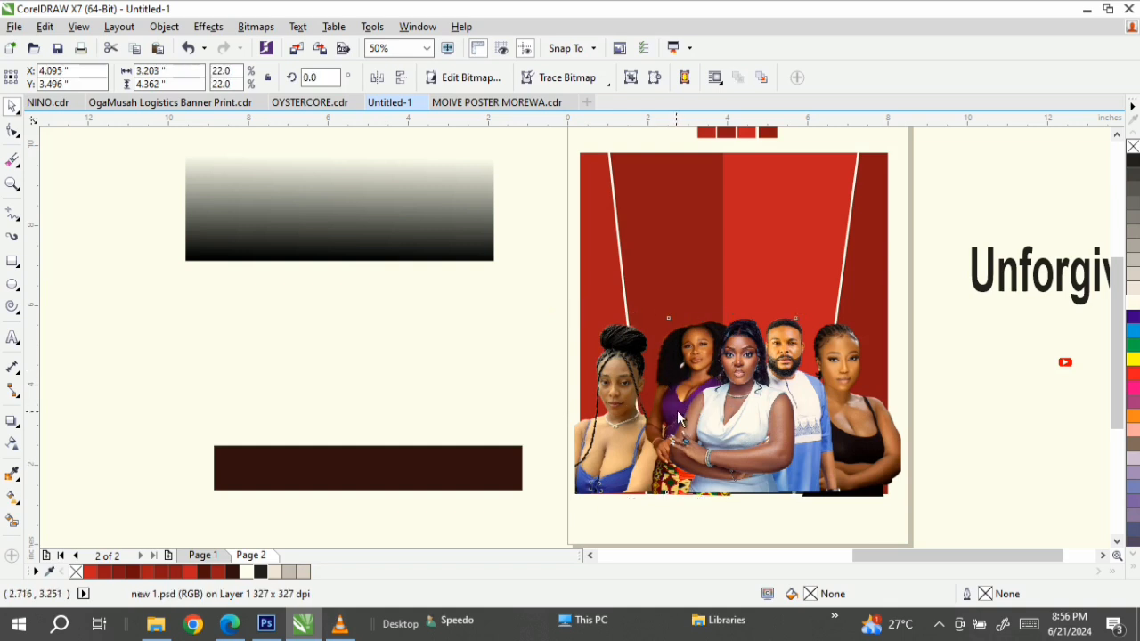
left_click(678, 419)
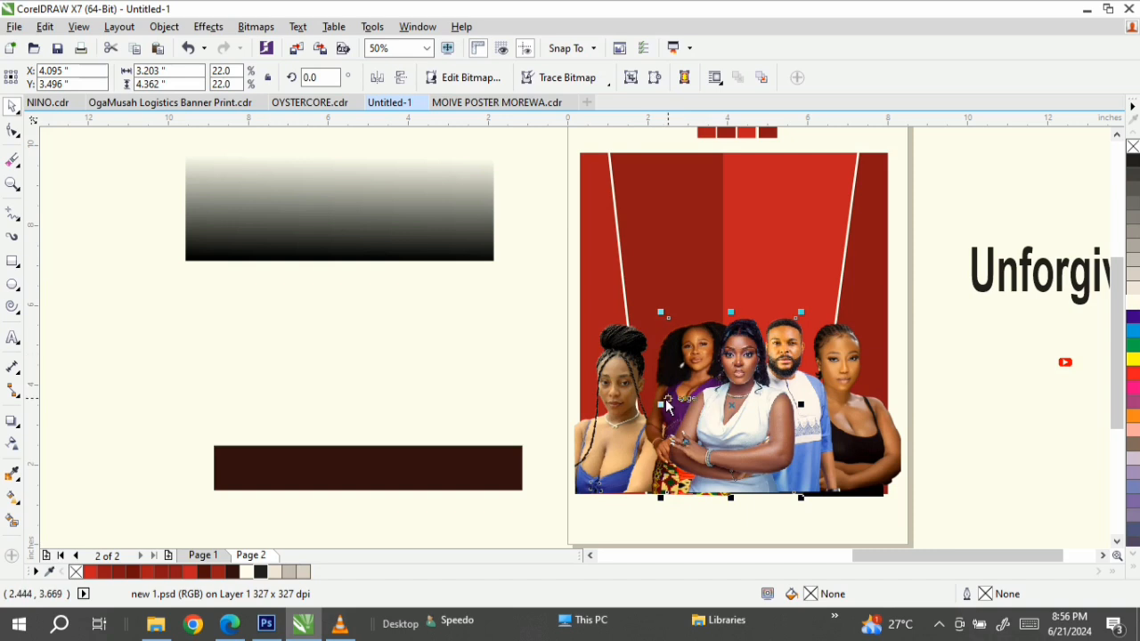
left_click_drag(657, 392, 672, 401)
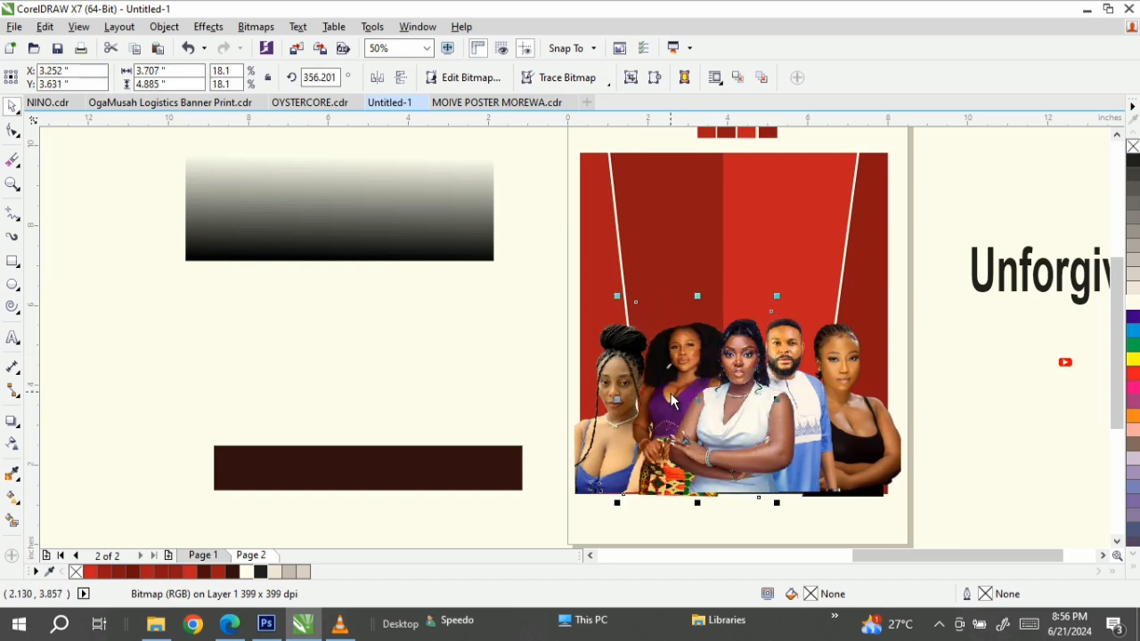
left_click(616, 368)
- Crop the rightmost woman's cutout flush with the poster's right and bottom edges by reshaping its bitmap outline
left_click(865, 463)
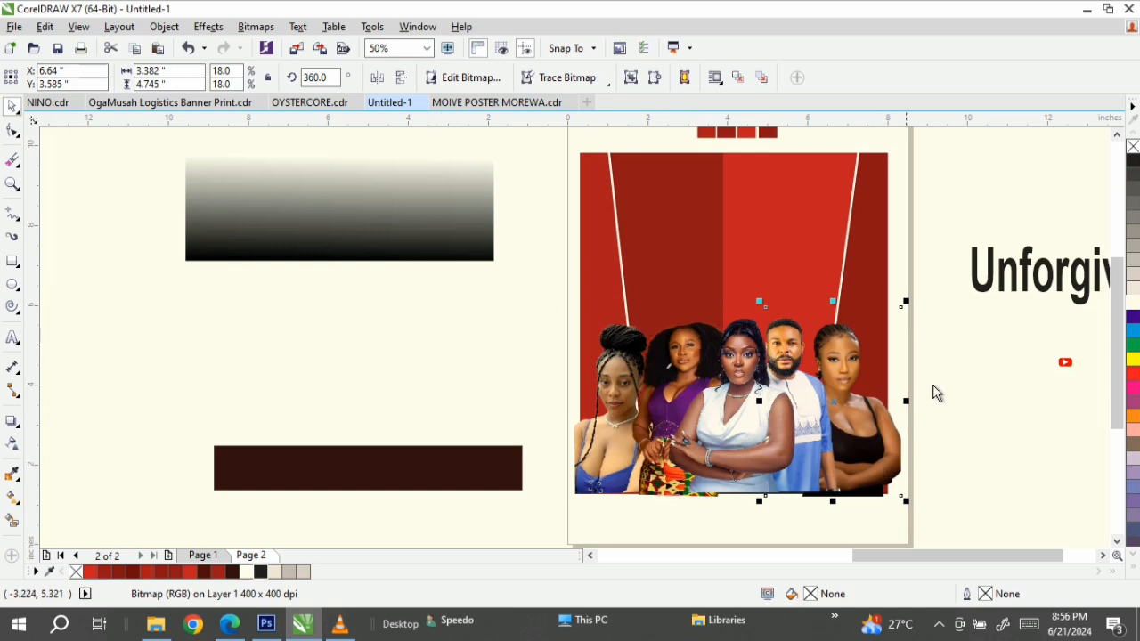
left_click(12, 132)
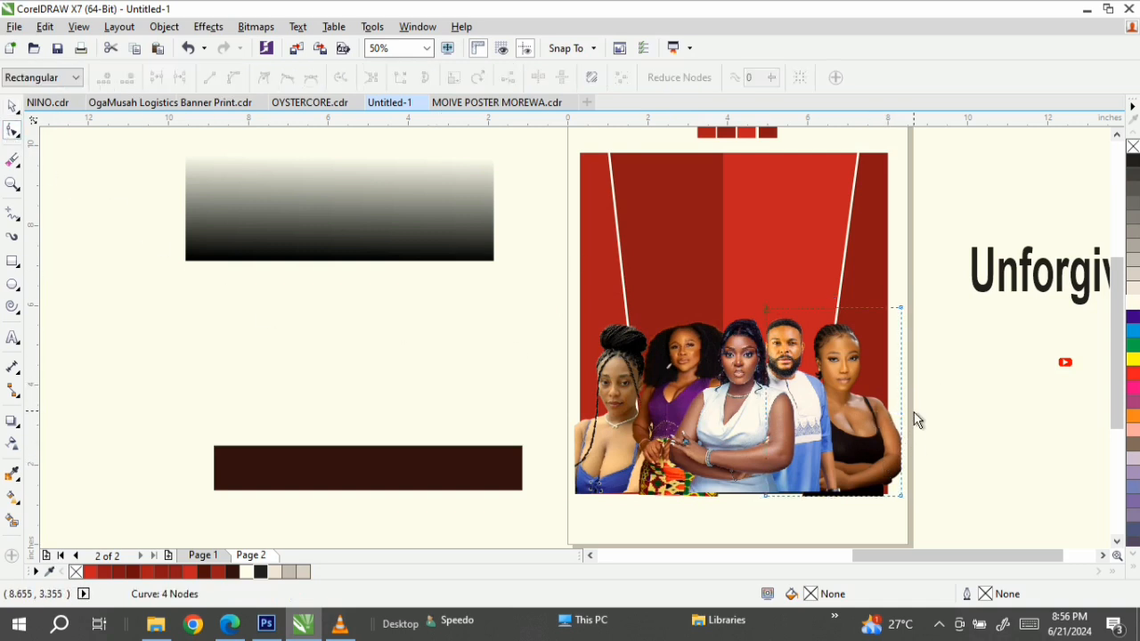
left_click_drag(901, 422, 889, 422)
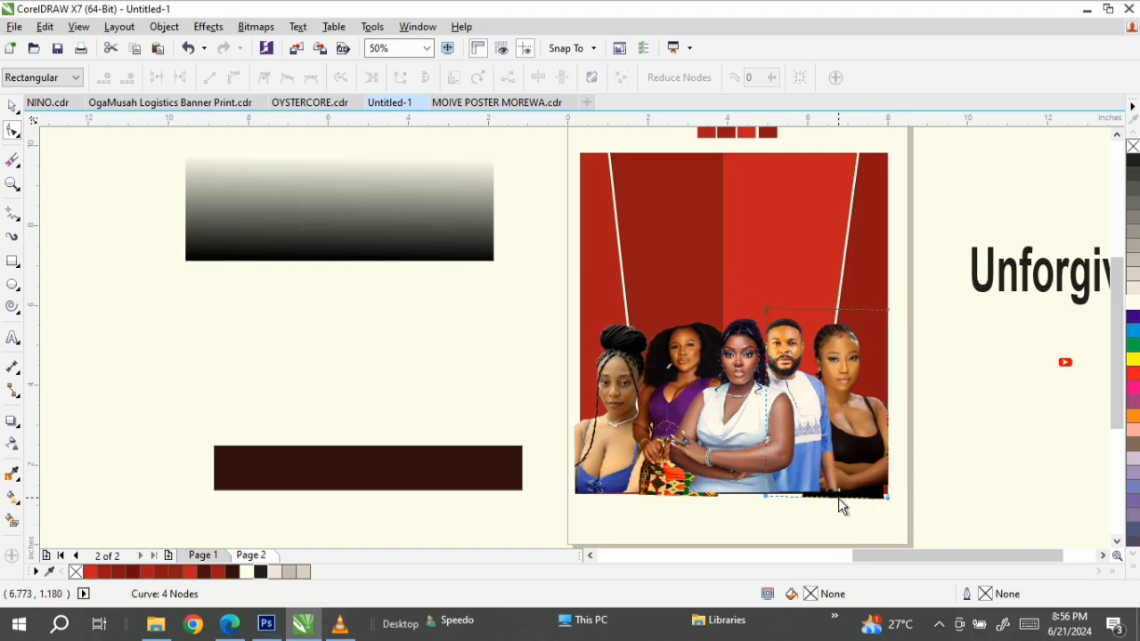
left_click(11, 107)
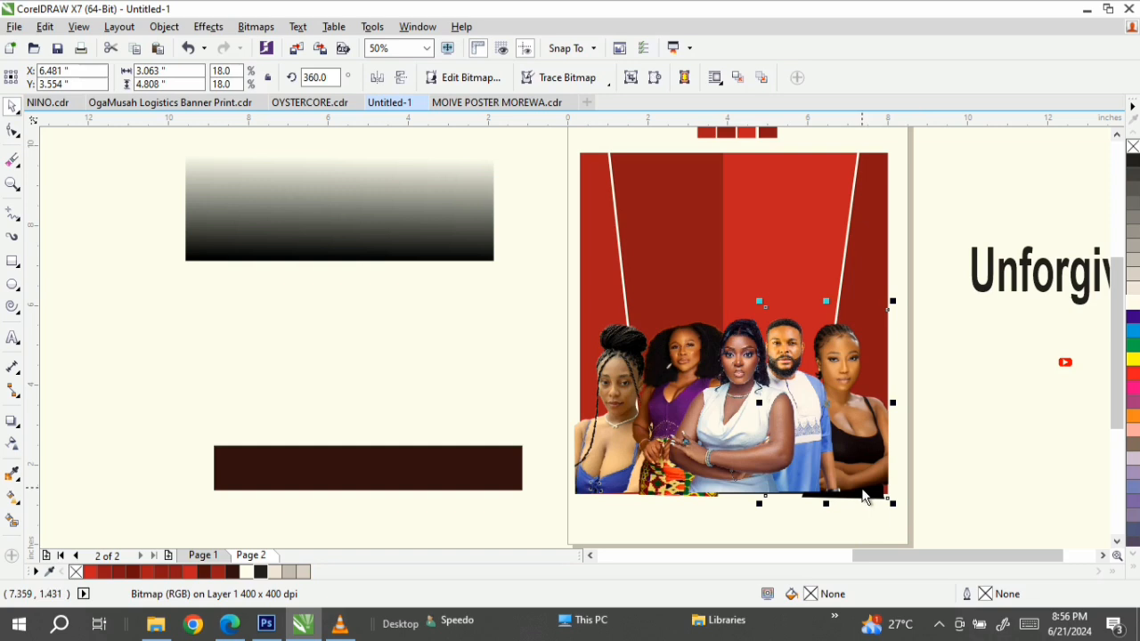
left_click(13, 131)
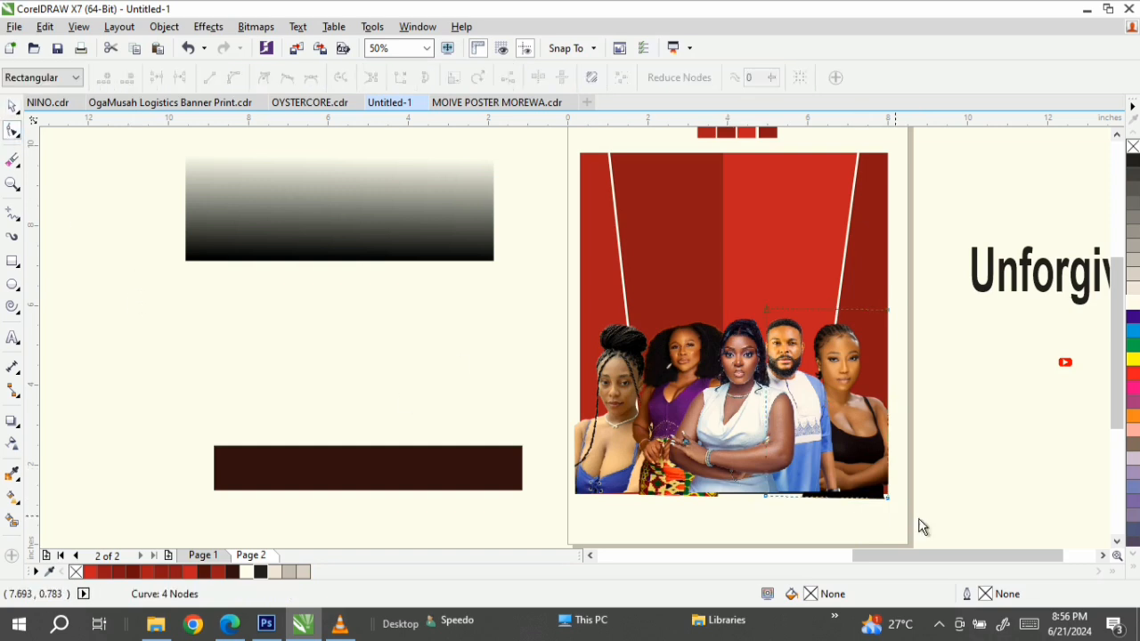
left_click_drag(862, 506, 864, 501)
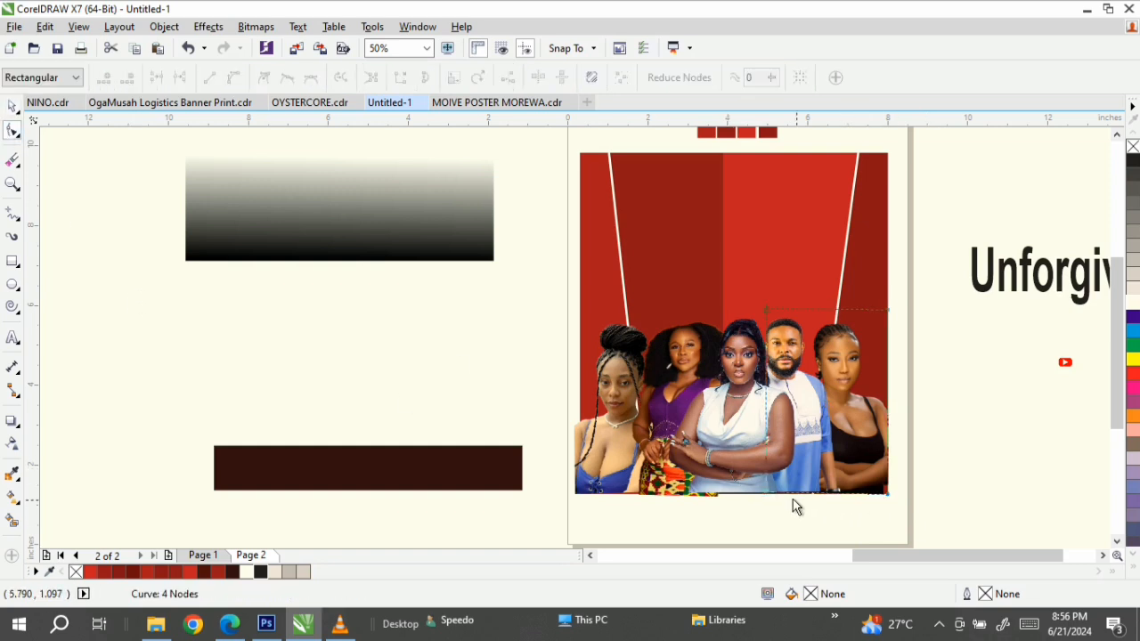
left_click(13, 107)
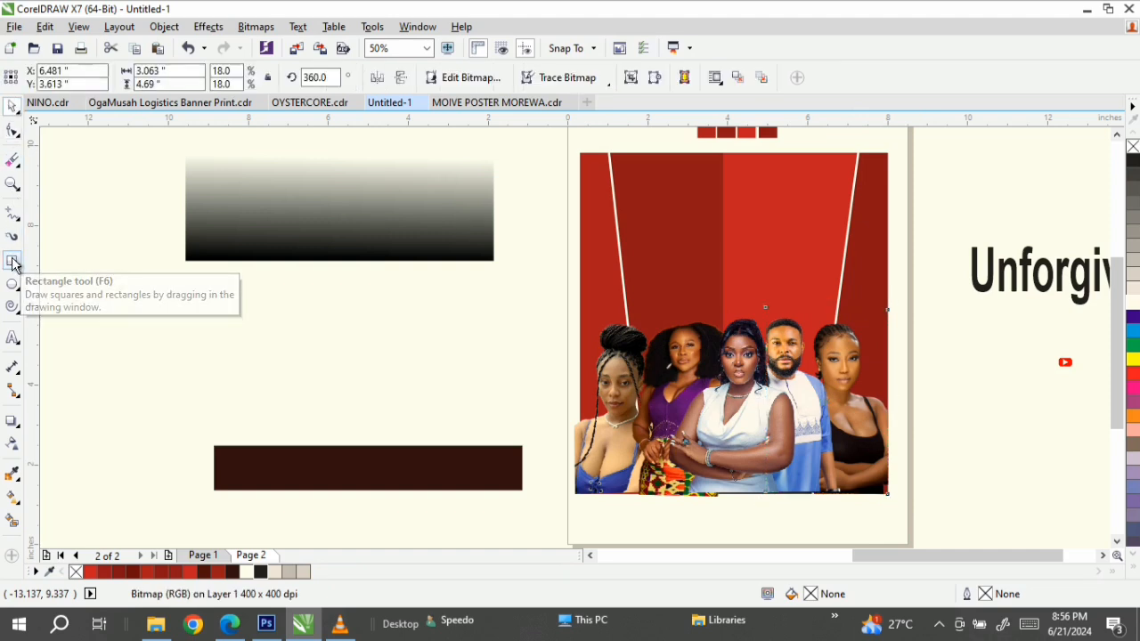
- Draw a rectangle about 7.71 by 1.80 inches across the lower part of the cast, down to the poster's bottom edge
left_click(13, 261)
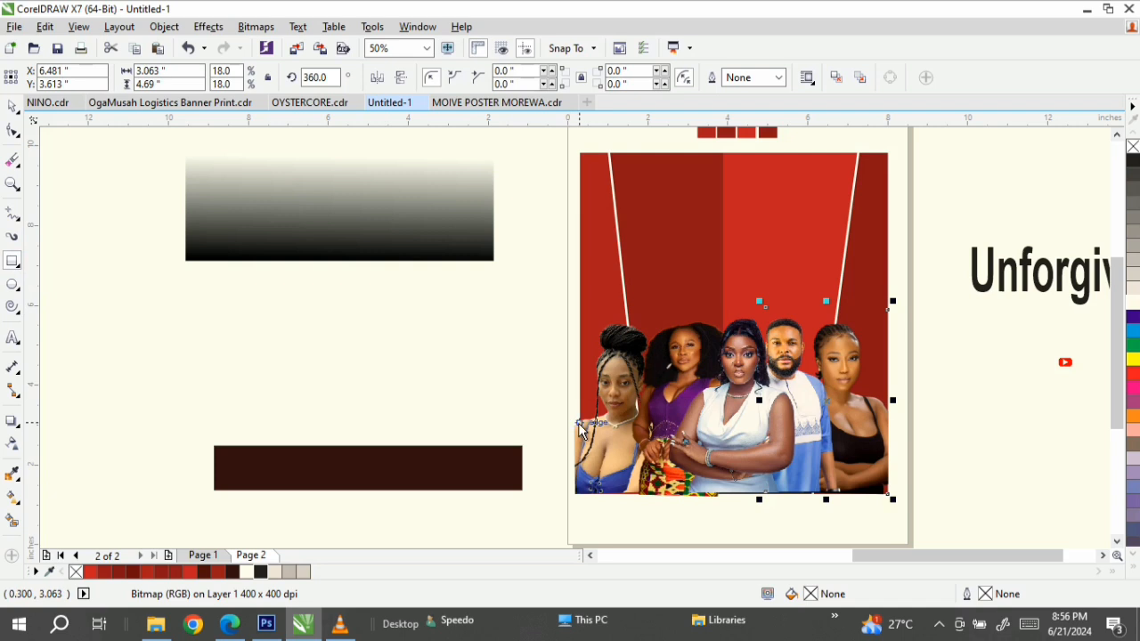
left_click_drag(579, 422, 894, 500)
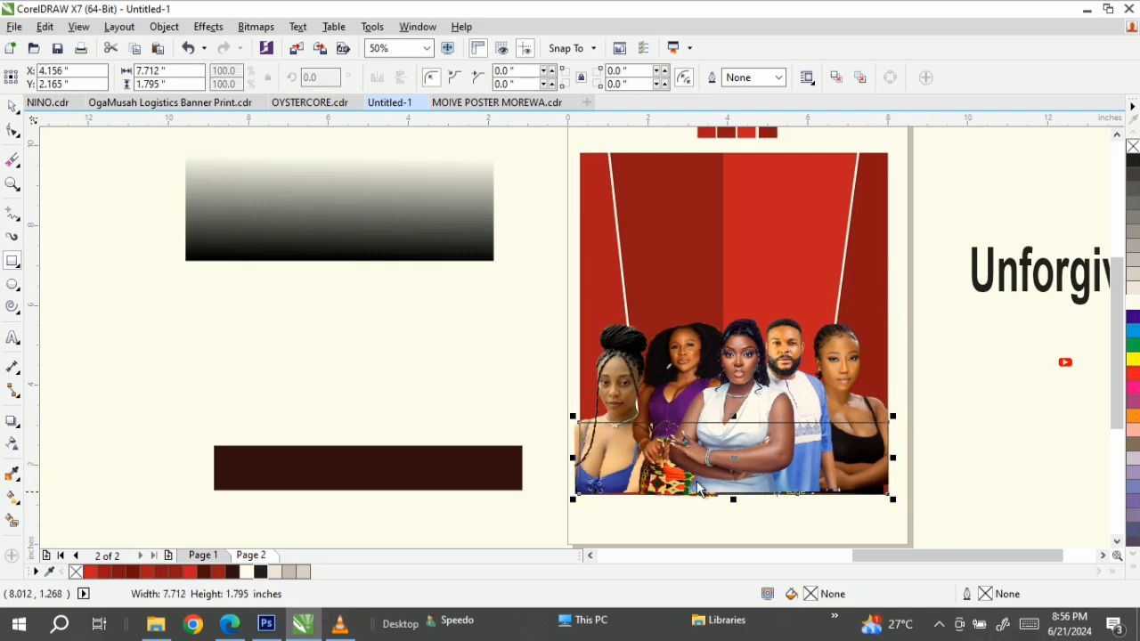
left_click(13, 105)
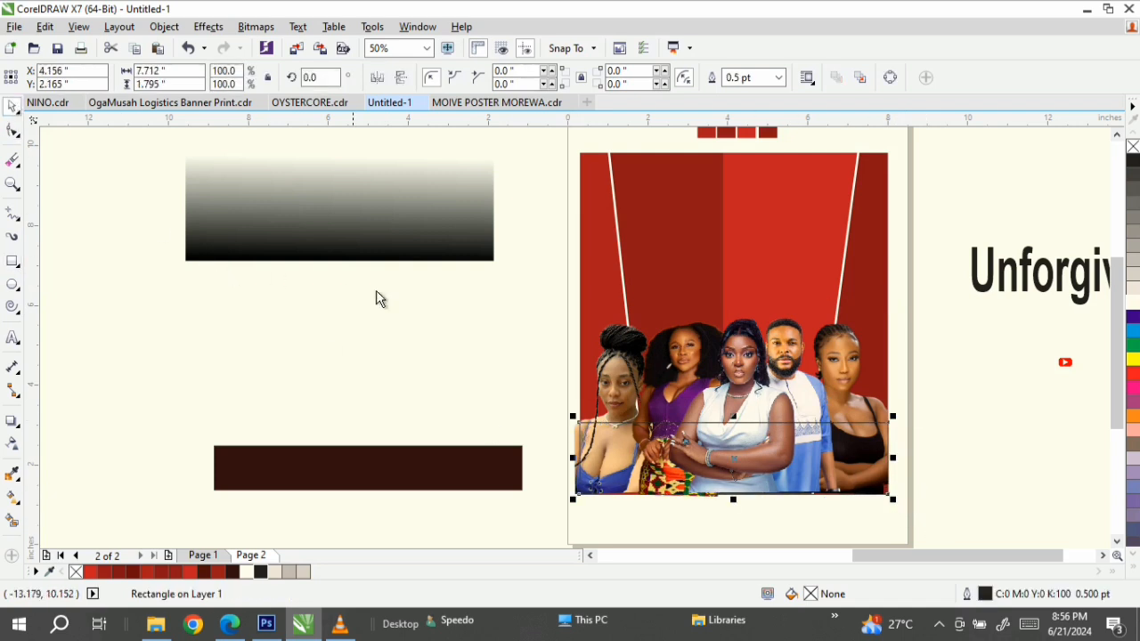
- Crop the braided woman's cutout flush with the poster's left edge by moving the outline's left side inward
left_click(623, 366)
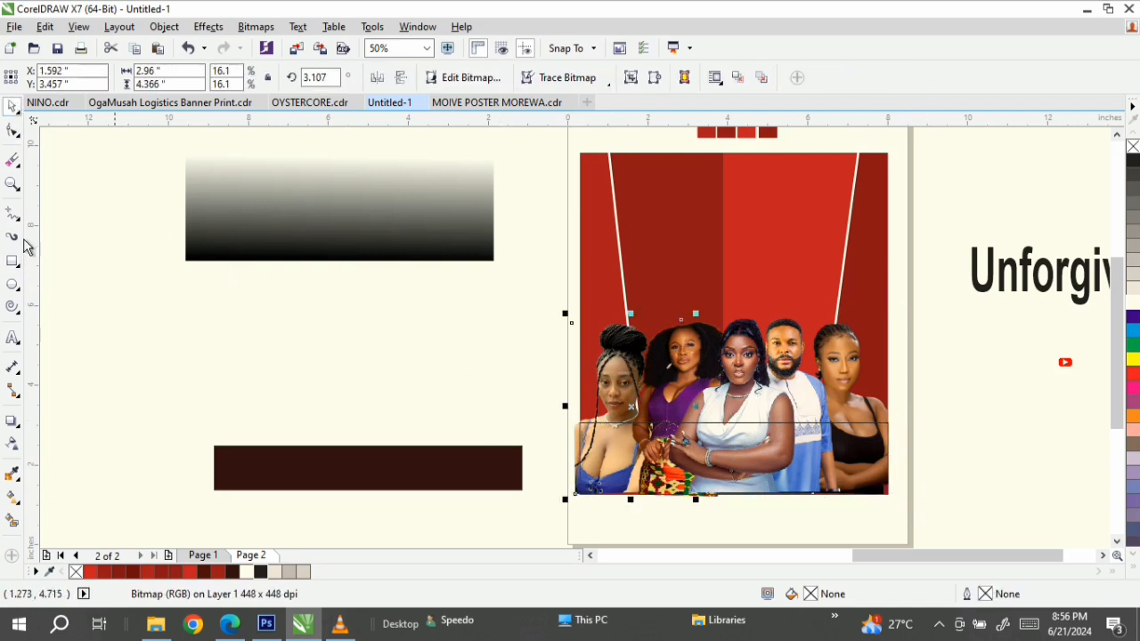
left_click(12, 130)
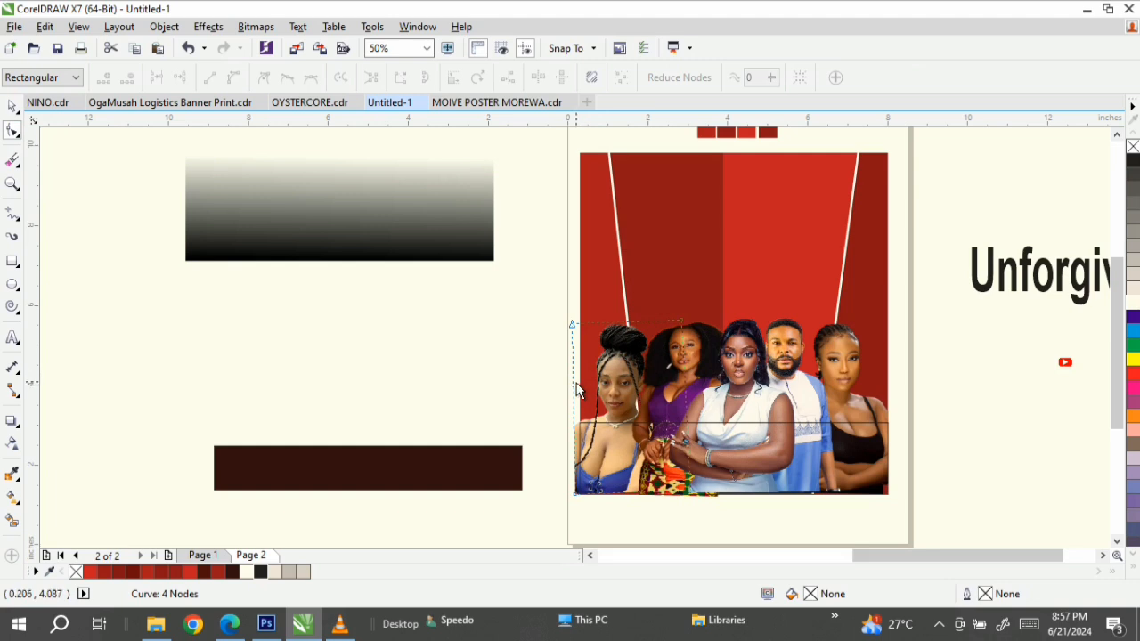
left_click_drag(577, 383, 582, 384)
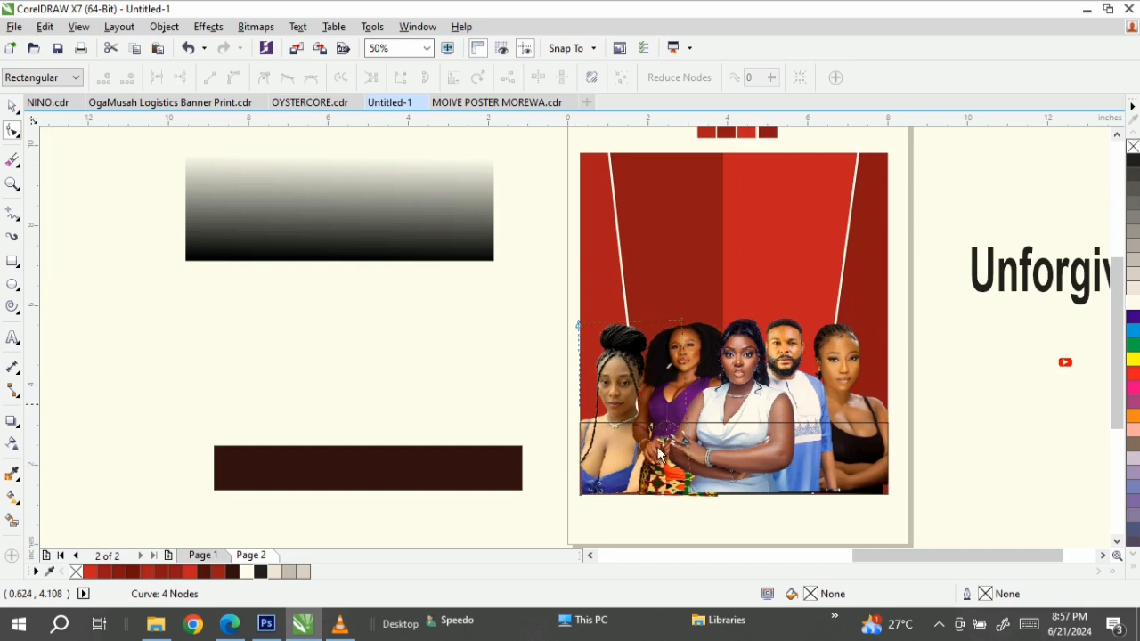
left_click(13, 106)
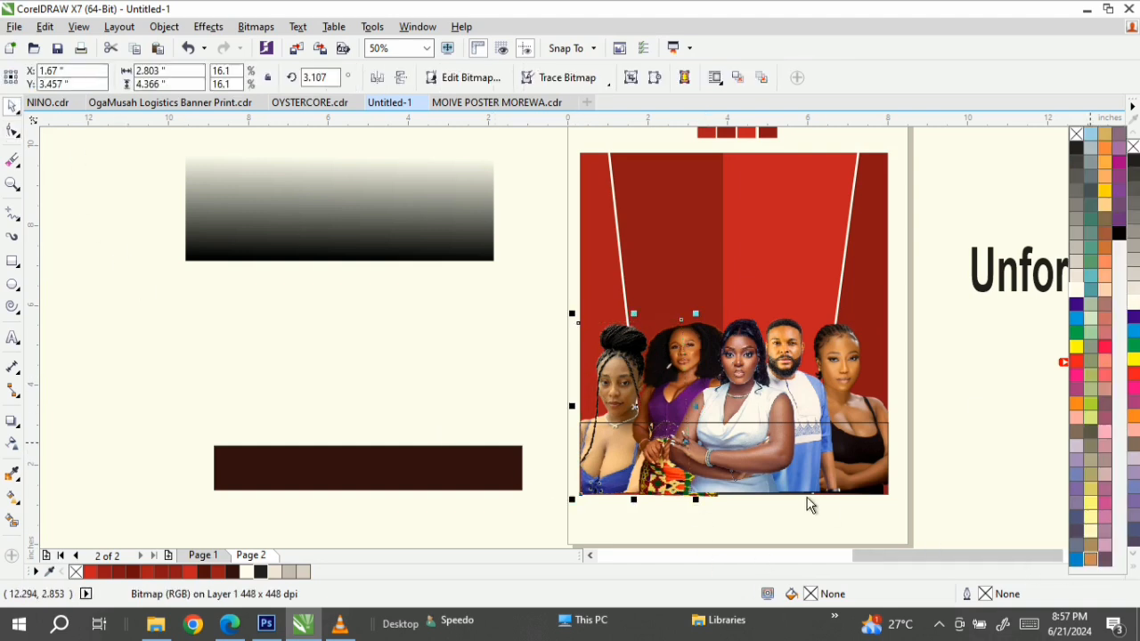
- Fill the rectangle across the cast's lower part with C:100 M:100 Y:100 K:100 black and shift it slightly down and left
left_click(806, 445)
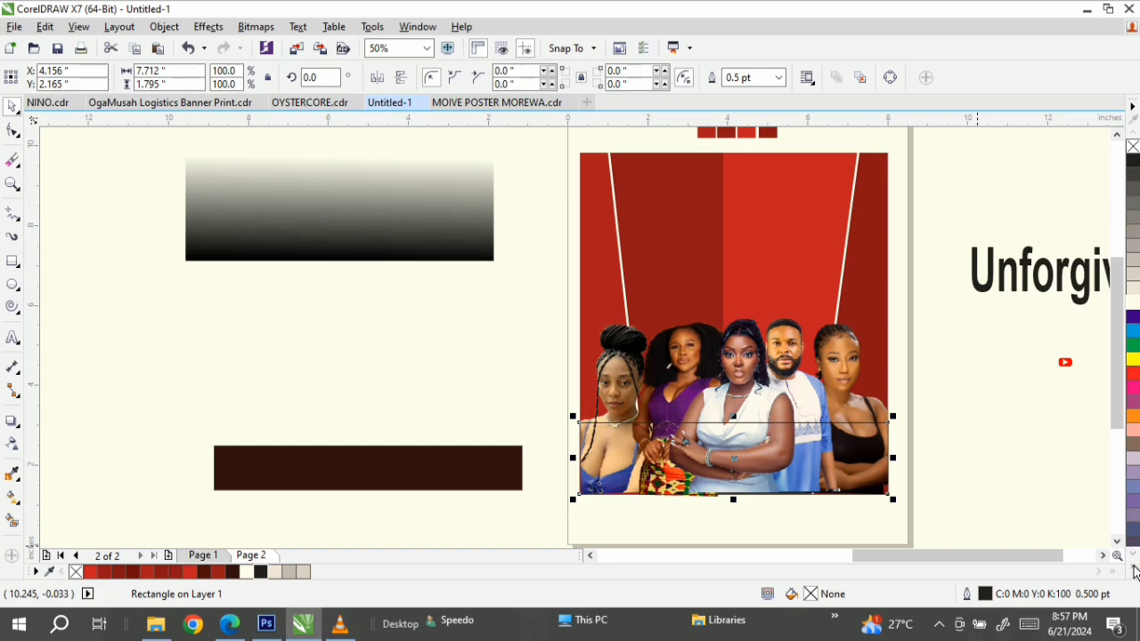
left_click(1135, 571)
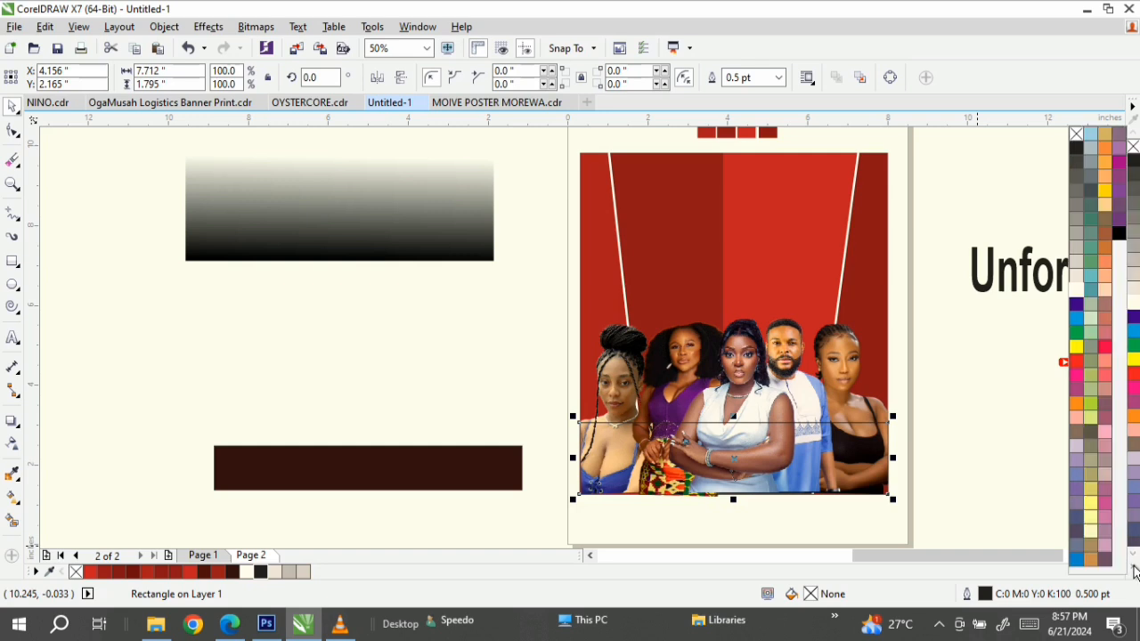
left_click(1118, 234)
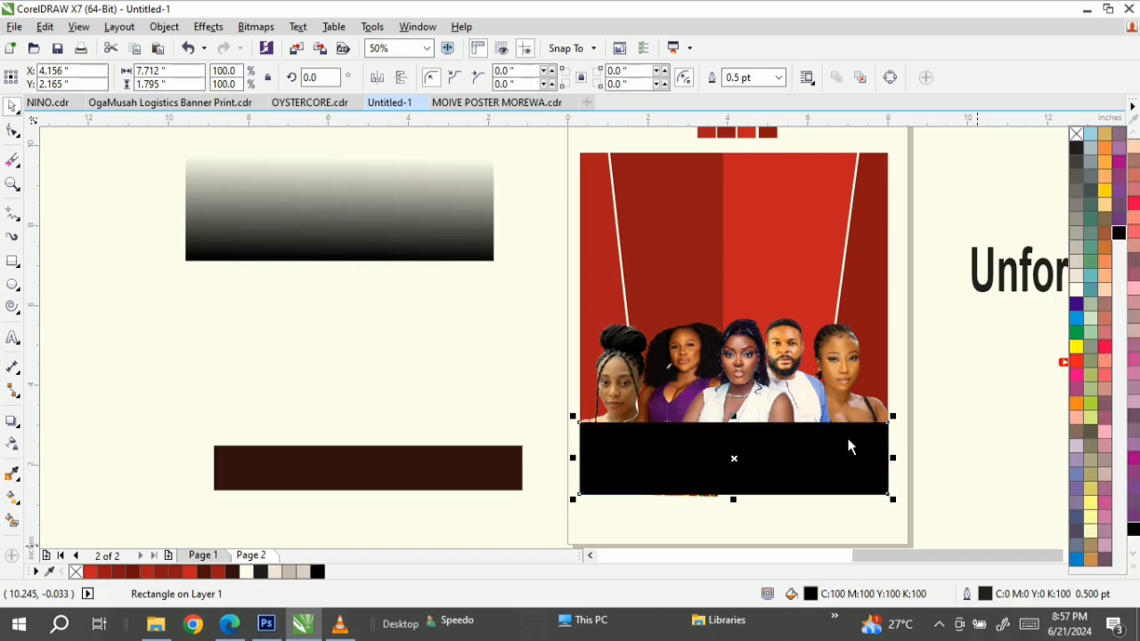
left_click_drag(756, 470, 747, 476)
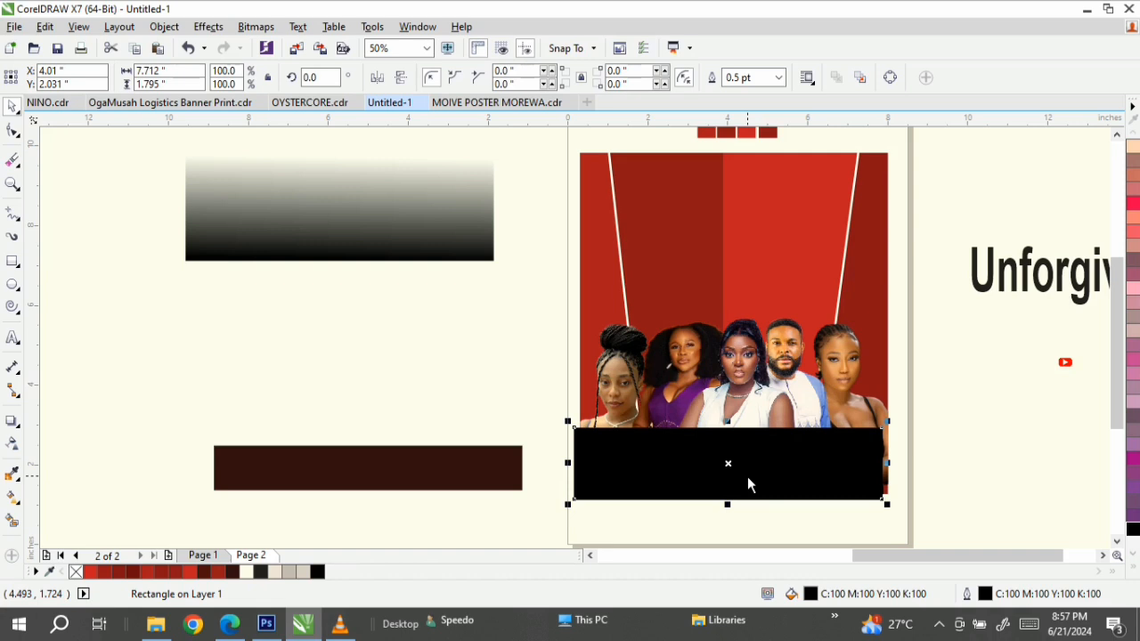
- Try to center-align the black rectangle with the red panel along the poster's left edge
left_click(588, 262, "shift")
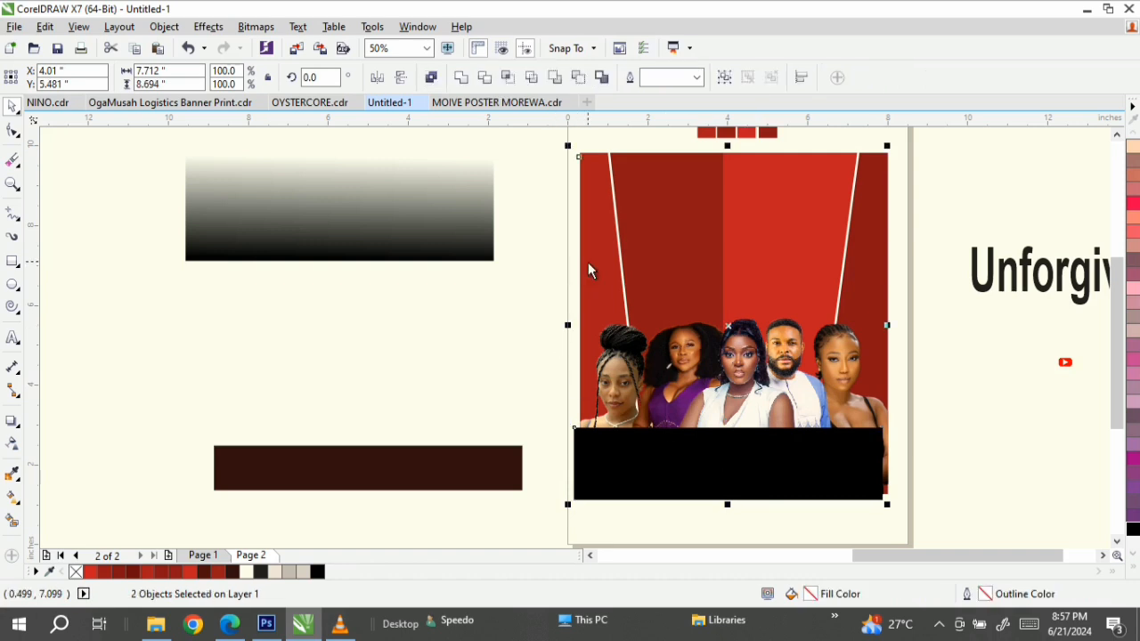
key("c")
key("ctrl+z")
left_click(908, 484)
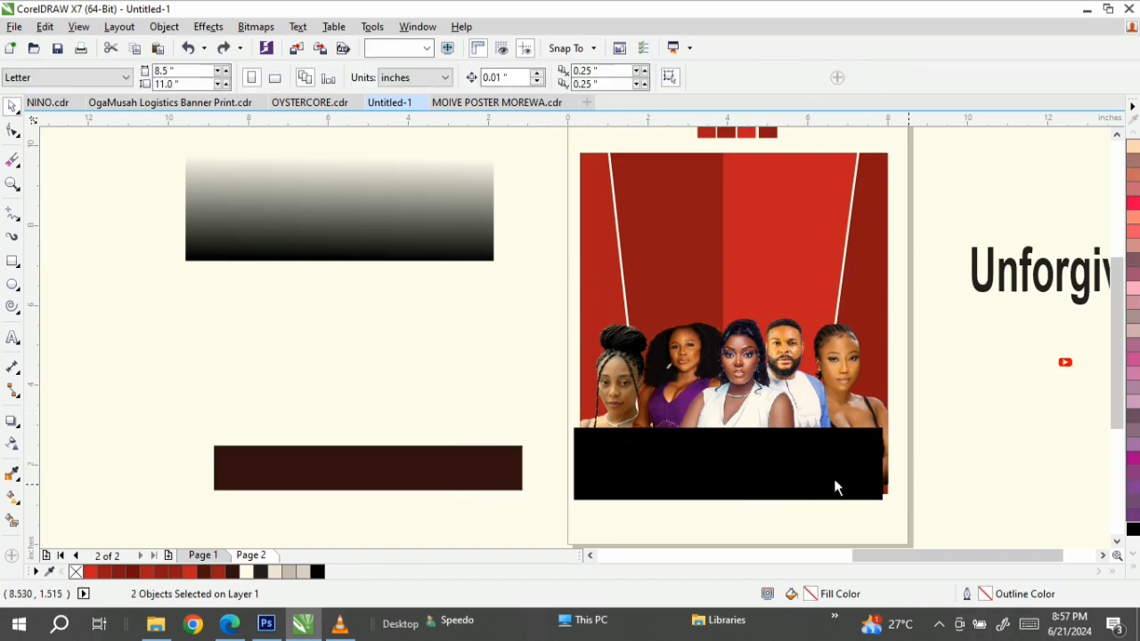
- Shift the black rectangle right to line up with the poster's sides and give it a linear transparency fading upward
left_click(812, 460)
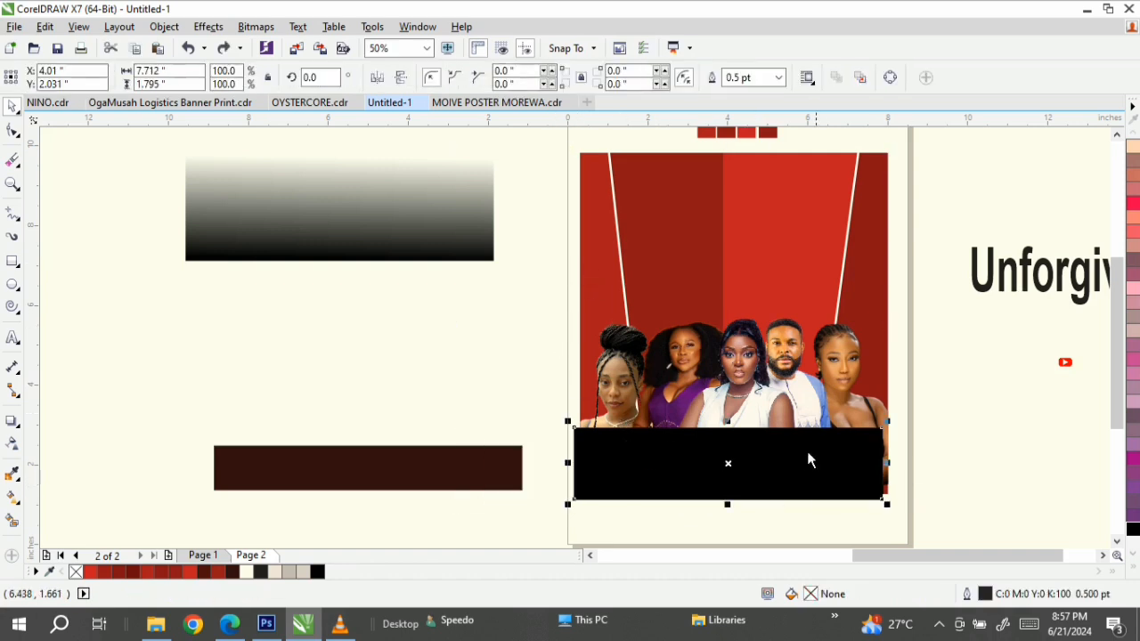
left_click(747, 468)
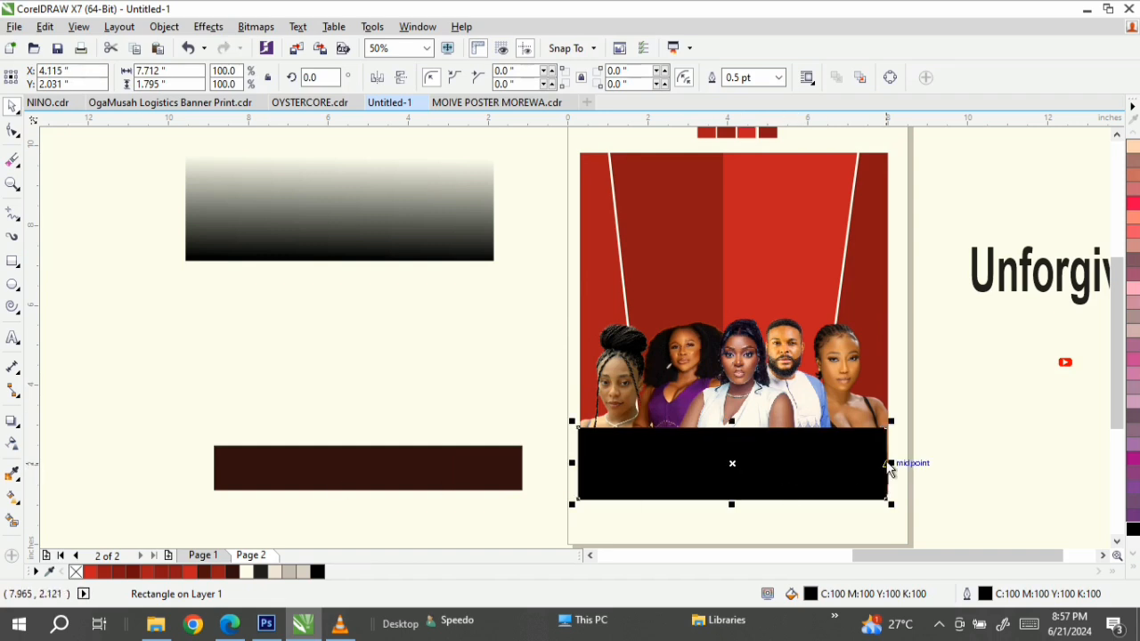
left_click(11, 442)
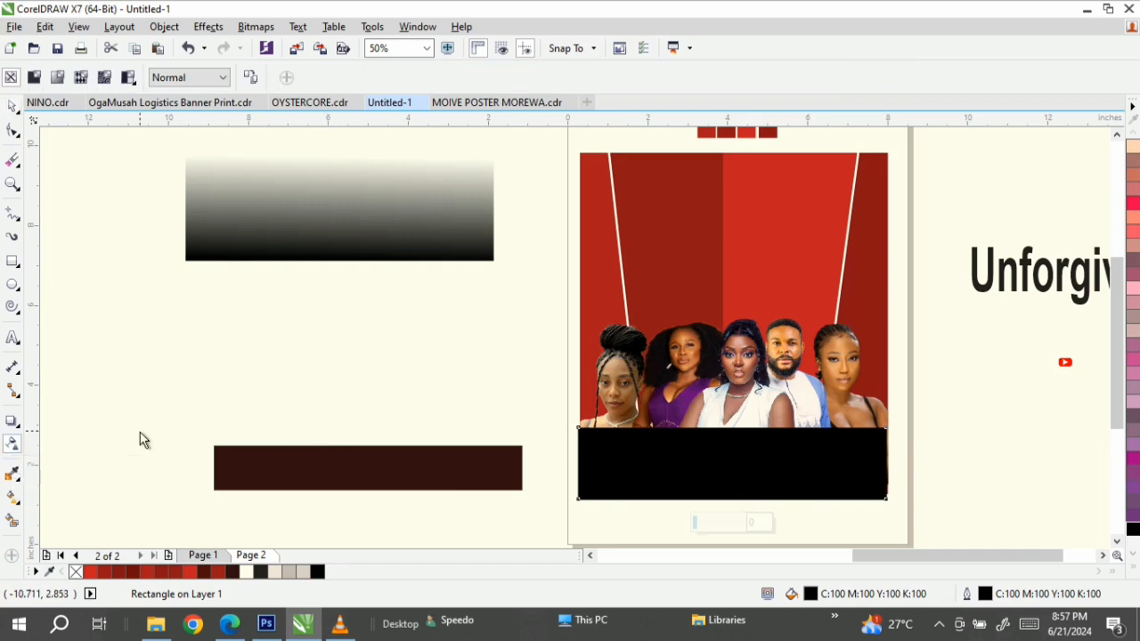
left_click_drag(719, 467, 719, 371)
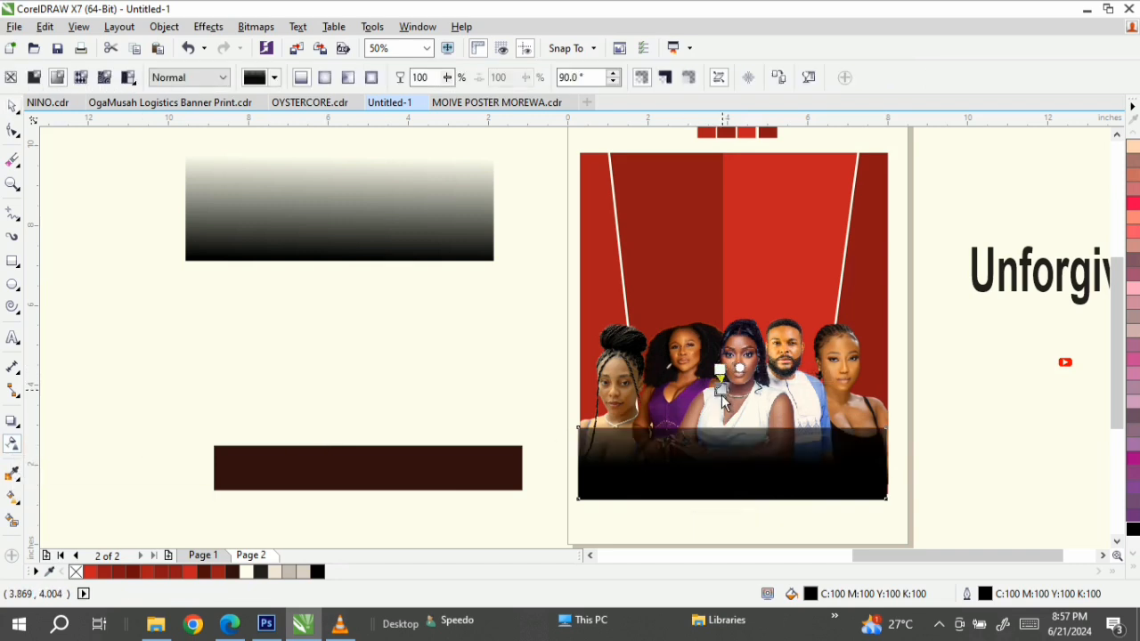
left_click_drag(785, 463, 799, 448)
key("ctrl+z")
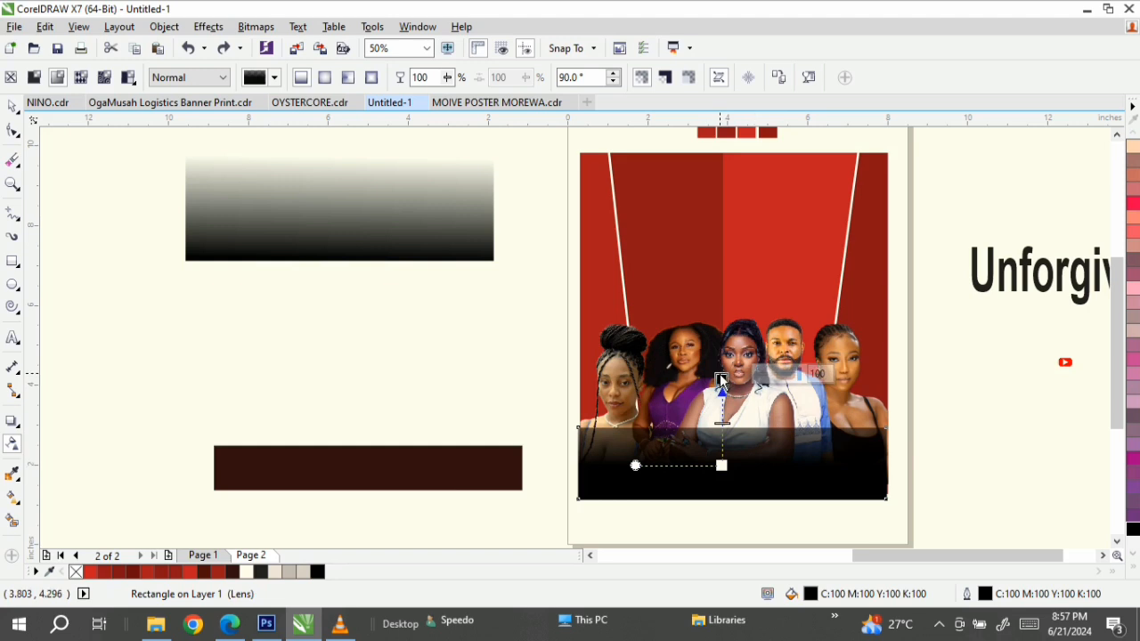
- Adjust the black rectangle's transparency to a 90° fade, from solid near the poster's bottom to fully transparent at the rectangle's upper edge
left_click_drag(720, 382, 721, 415)
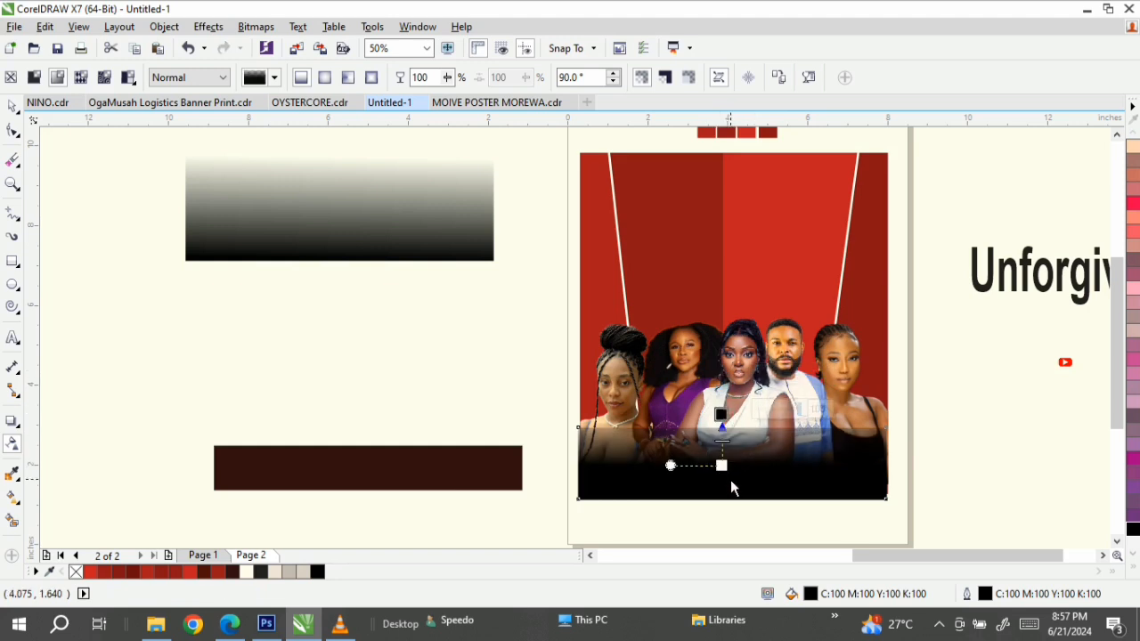
left_click_drag(726, 477, 725, 491)
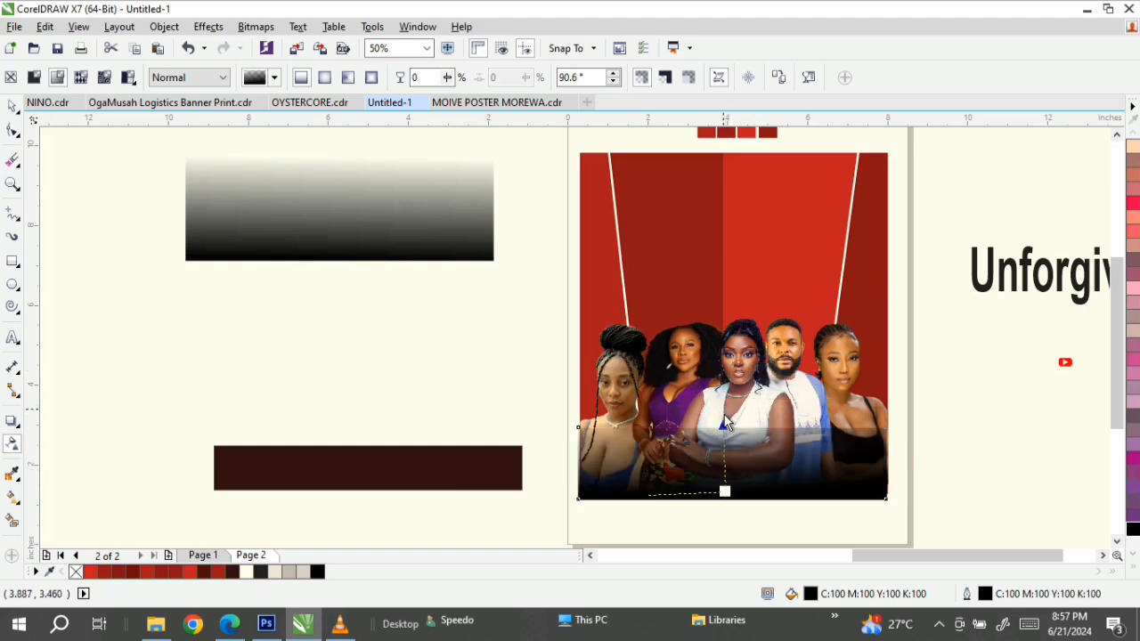
left_click_drag(724, 414, 723, 451)
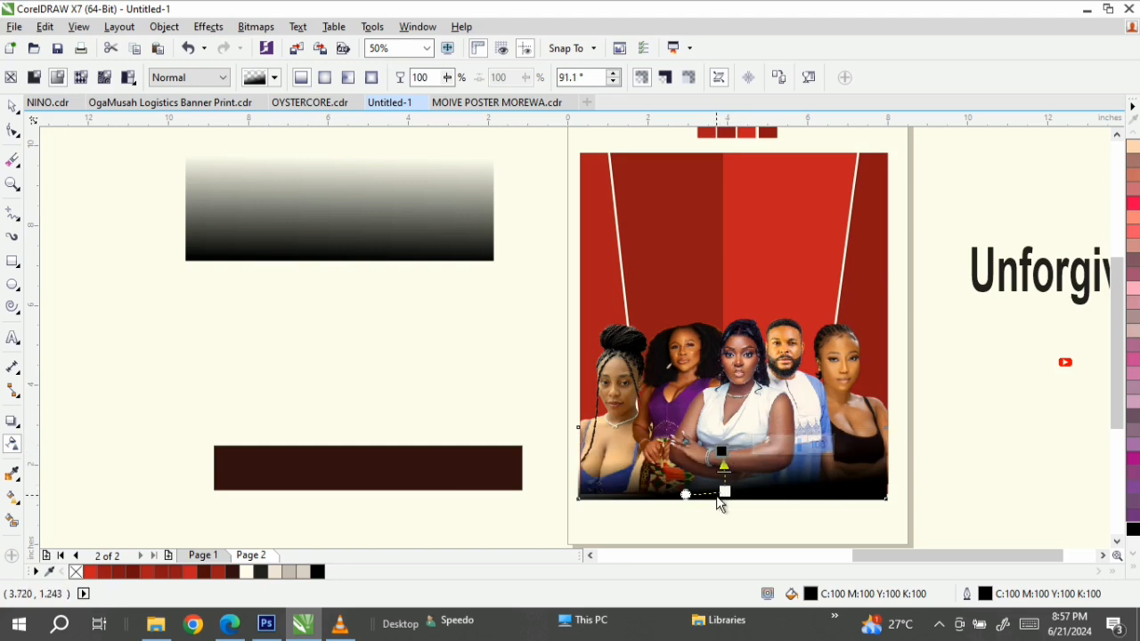
left_click_drag(726, 496, 724, 433)
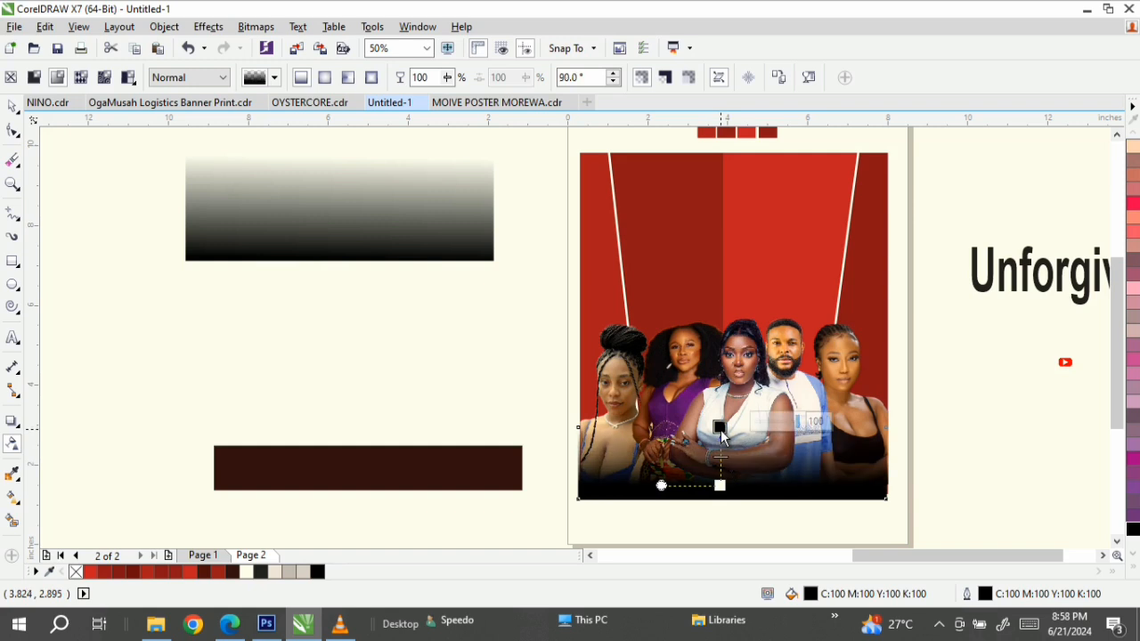
key("space")
left_click(924, 413)
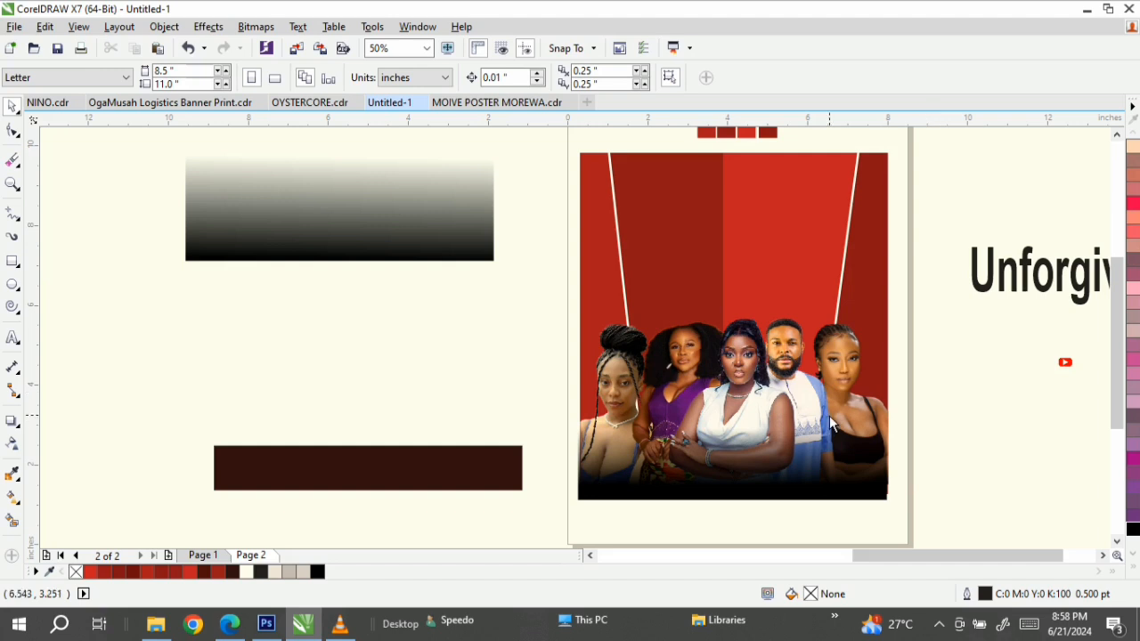
- Place the "Unforgiven" title on the poster's upper area, set in the Aliens & cows font and filled white
left_click(1035, 281)
left_click_drag(1033, 278, 702, 226)
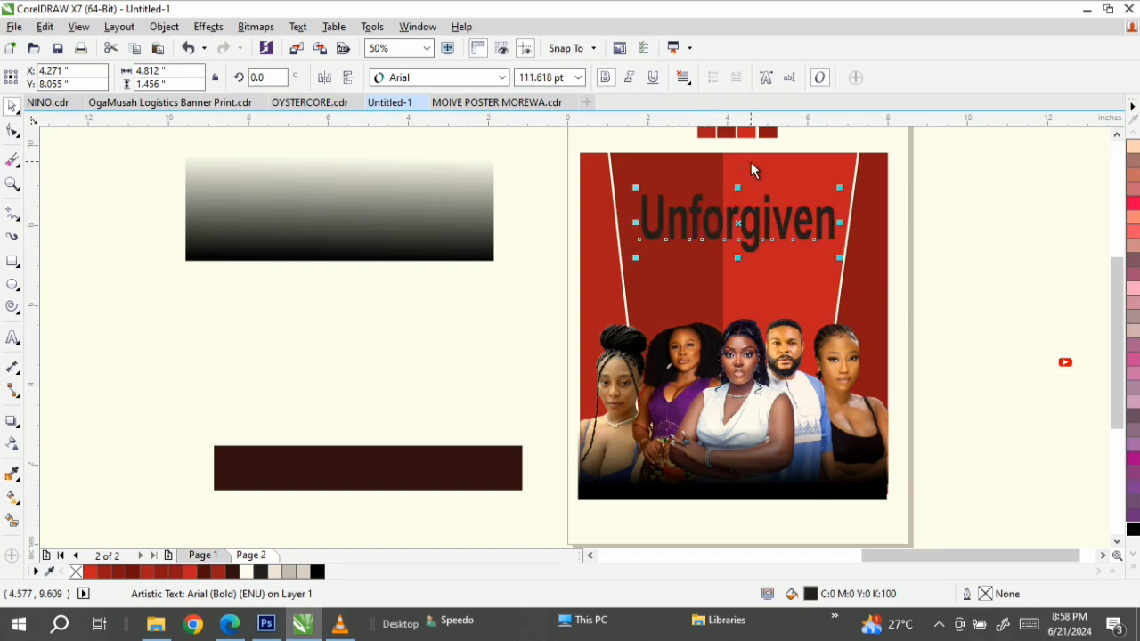
left_click(457, 79)
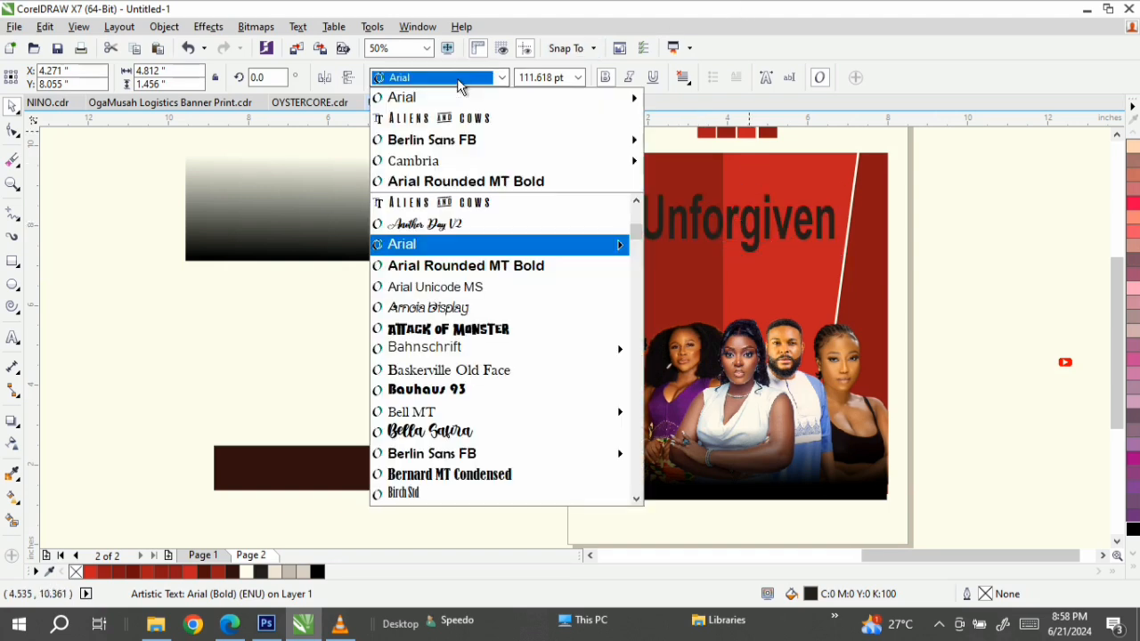
left_click(497, 119)
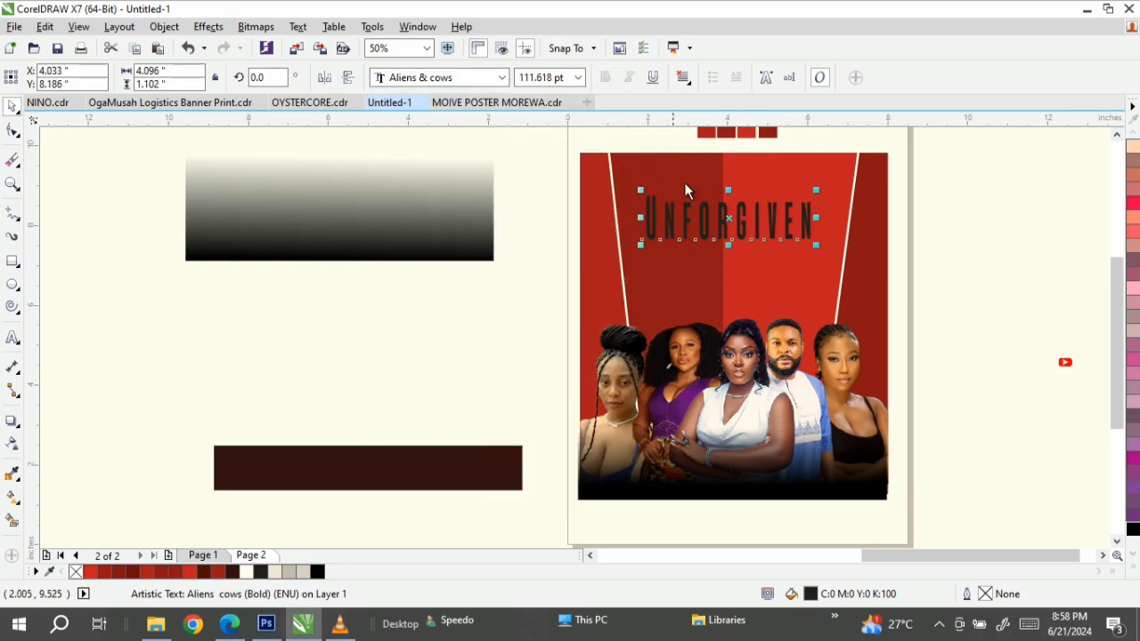
left_click(1136, 569)
left_click(1076, 289)
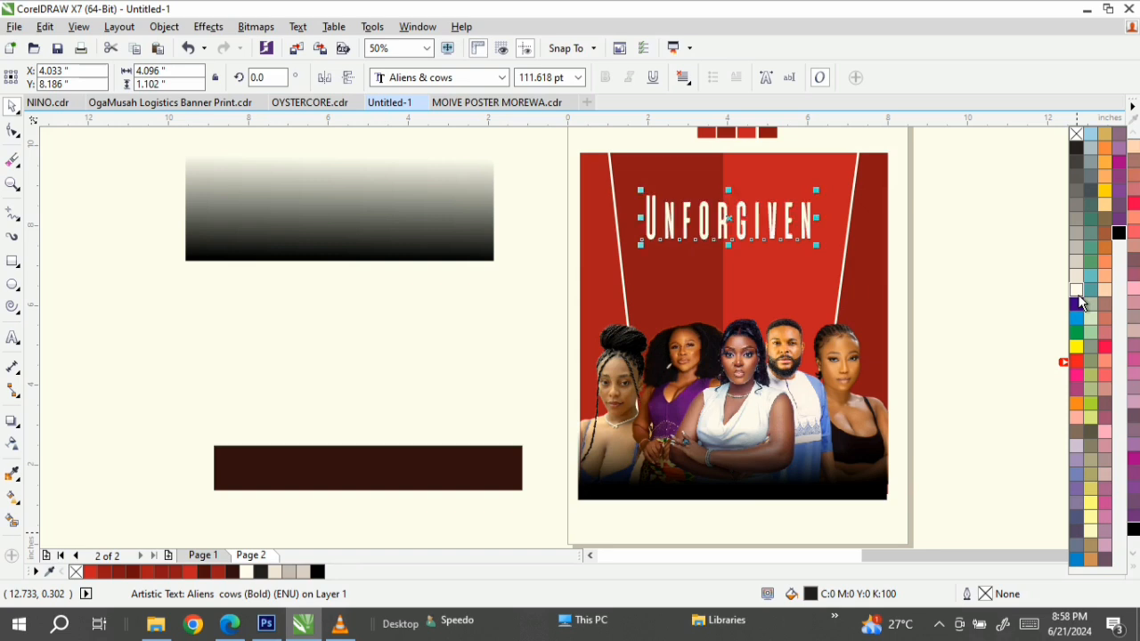
- Place the white "Showing on" channel credit with its YouTube icon centered beneath the title
left_click(1055, 369)
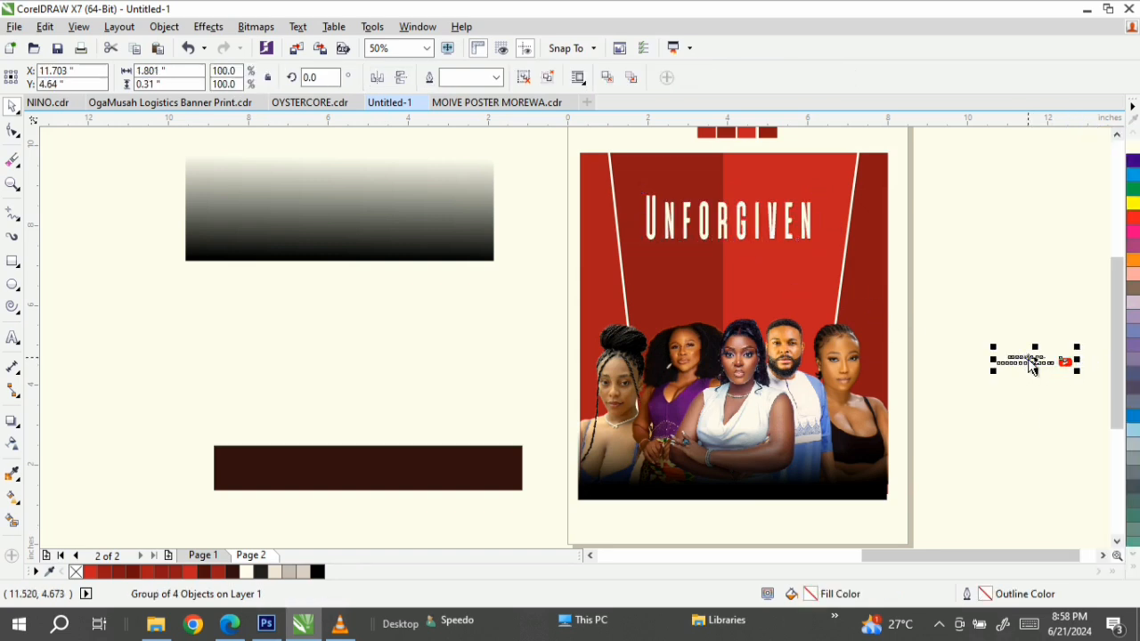
left_click_drag(1029, 368, 718, 259)
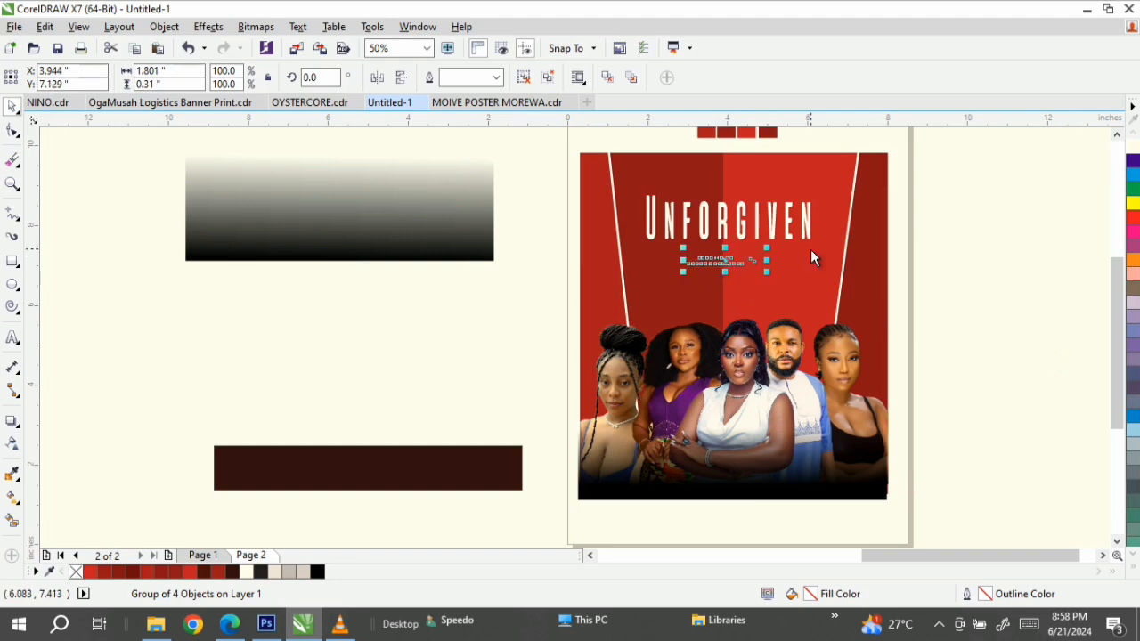
left_click(967, 226)
- Move the "Unforgiven" title slightly down and left, closer to the channel credit
left_click(754, 229)
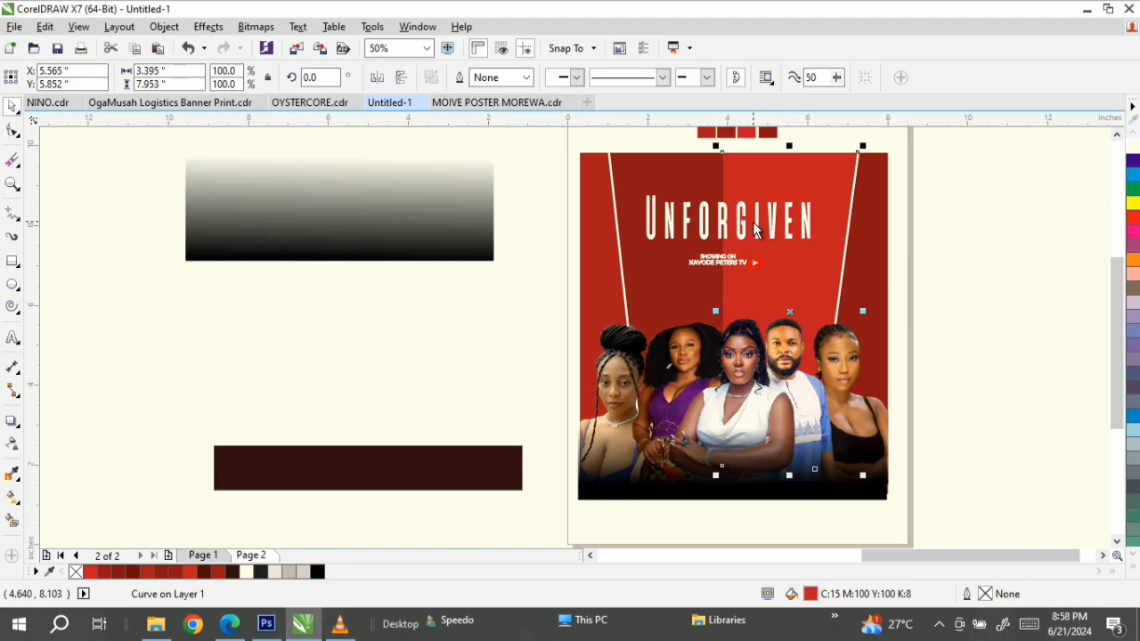
left_click(730, 230)
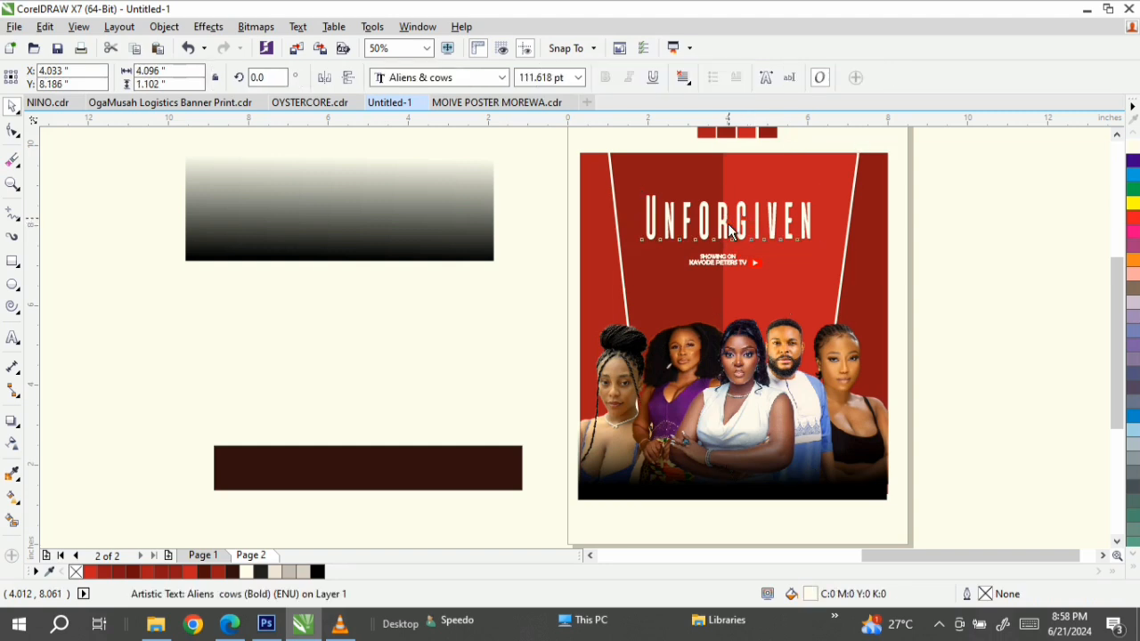
left_click_drag(730, 226, 729, 216)
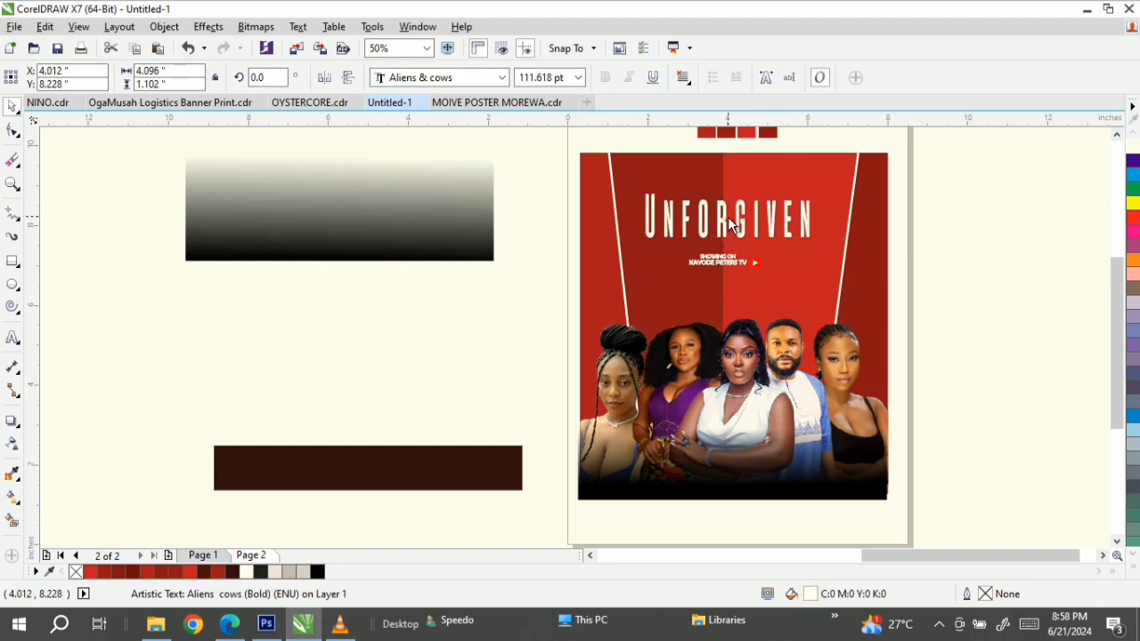
left_click_drag(728, 216, 727, 223)
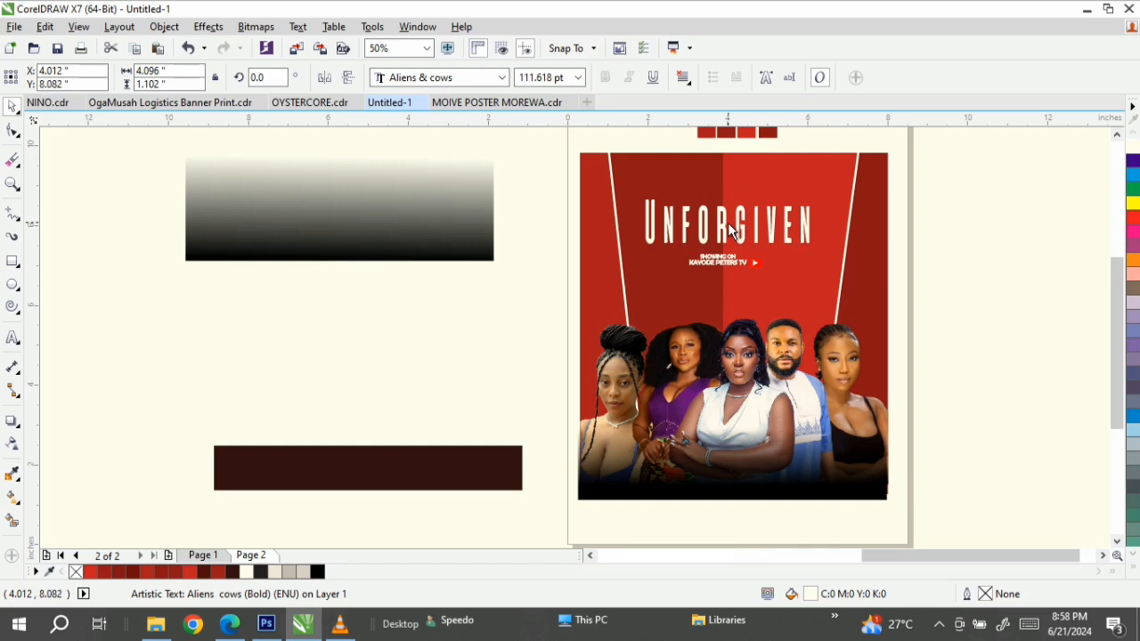
- Delete the spare dark brown rectangle and the spare black gradient rectangle beside the page
left_click(470, 467)
right_click(470, 467)
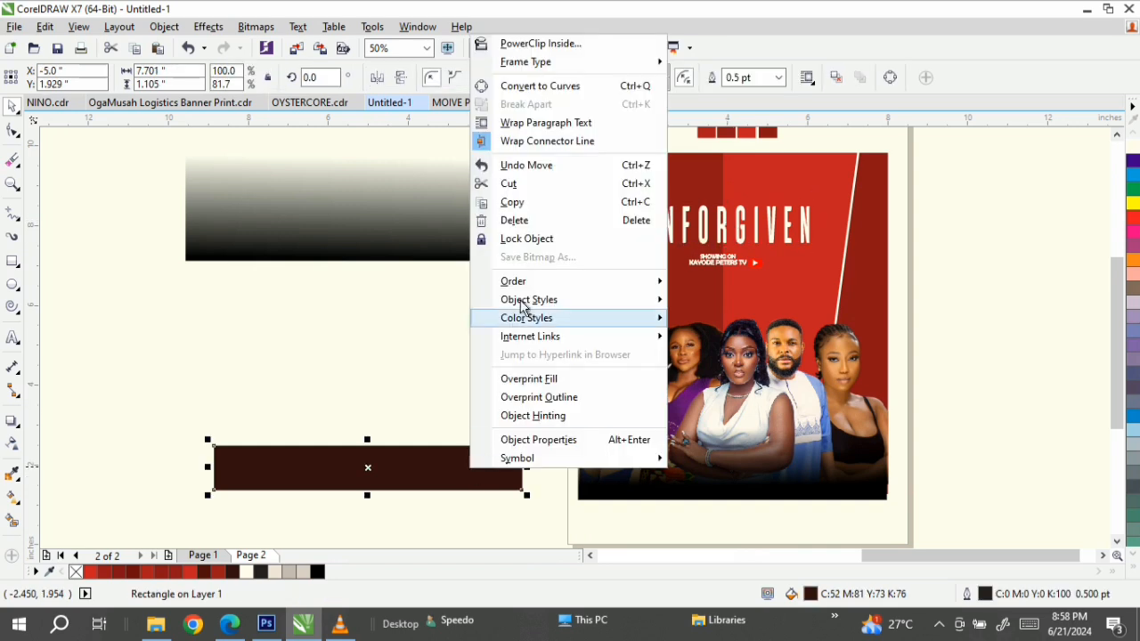
left_click(524, 221)
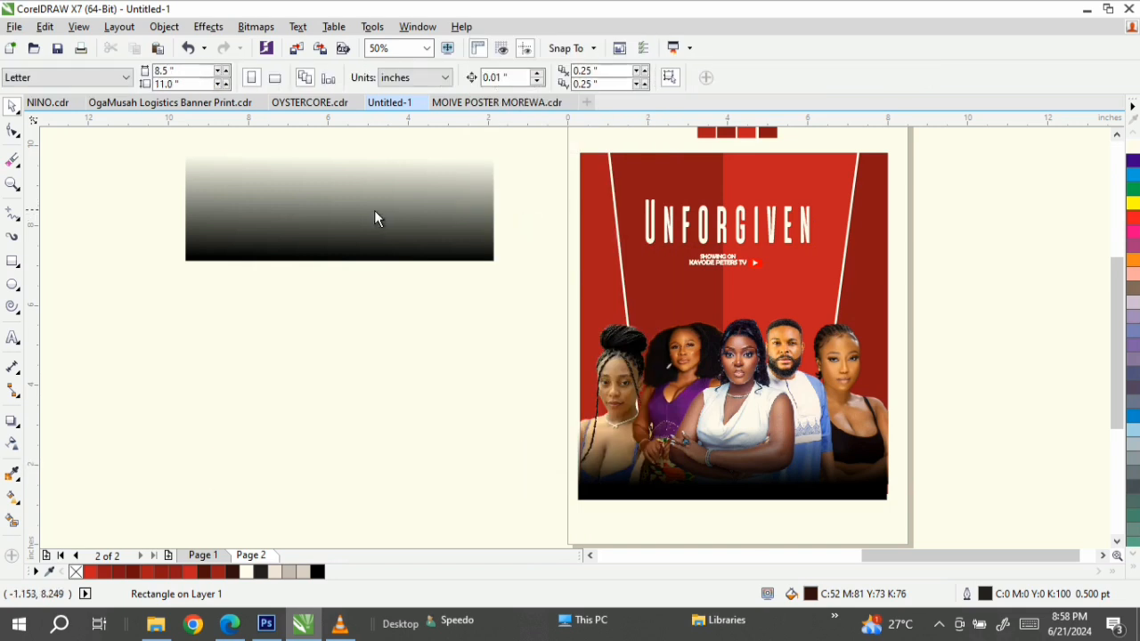
left_click(375, 218)
right_click(371, 217)
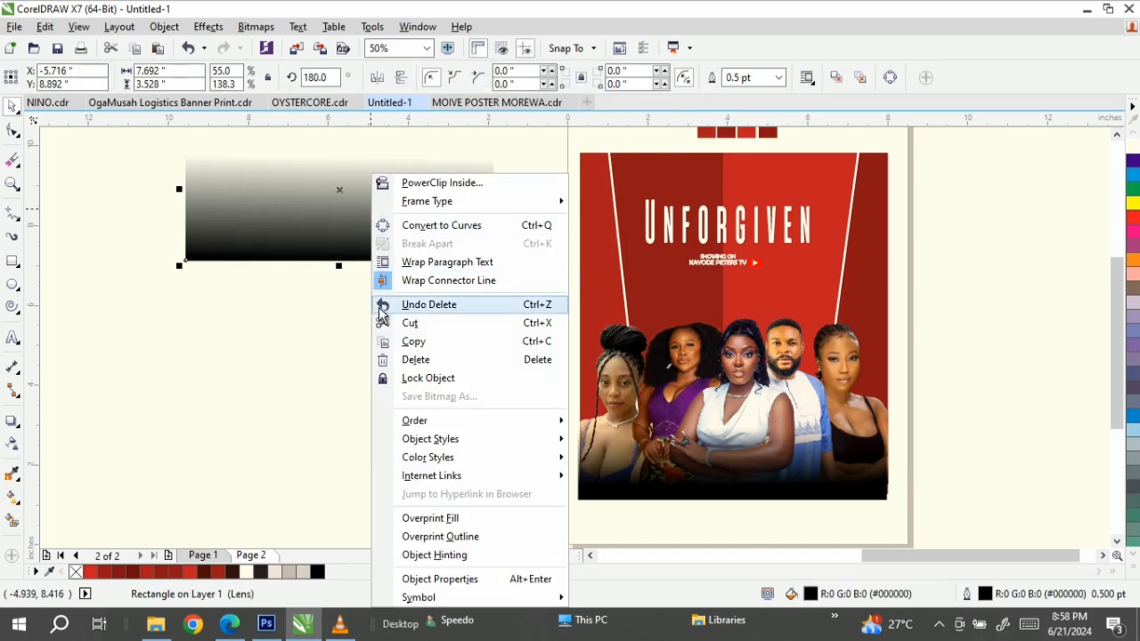
left_click(415, 360)
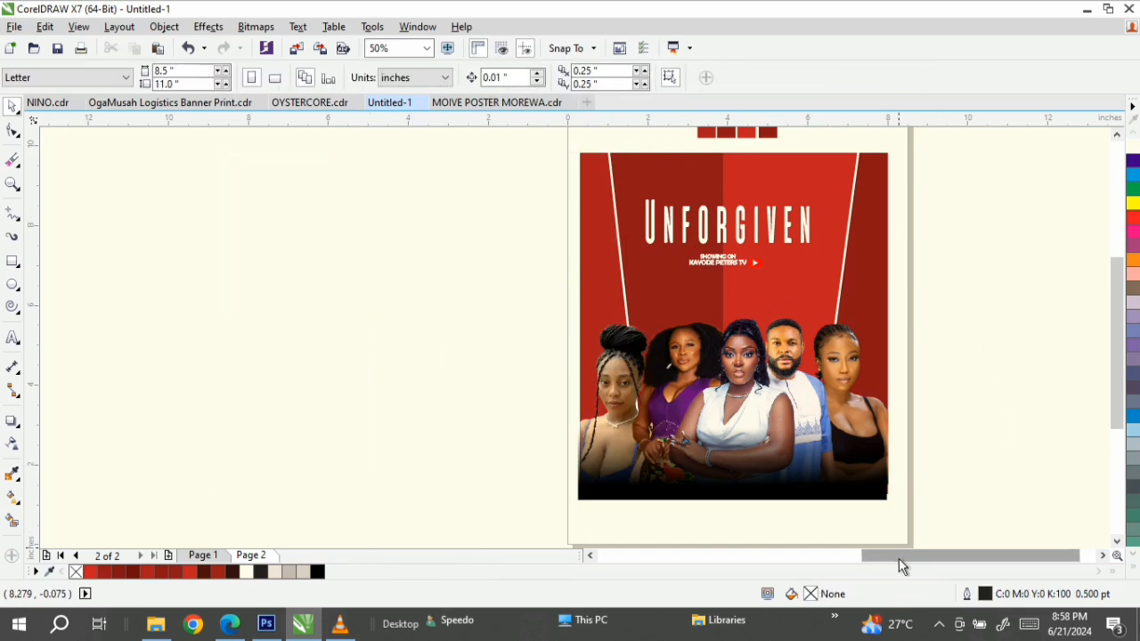
- Frame the whole poster in the view and examine it in a full-screen preview
left_click_drag(899, 559, 918, 558)
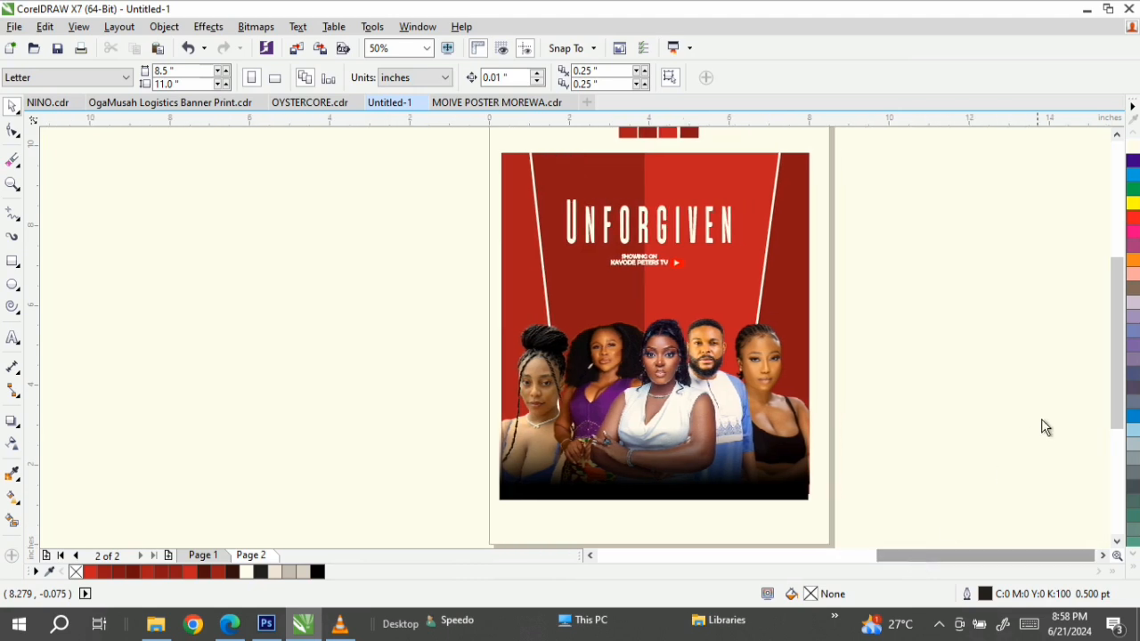
scroll(1115, 372, "up", 2)
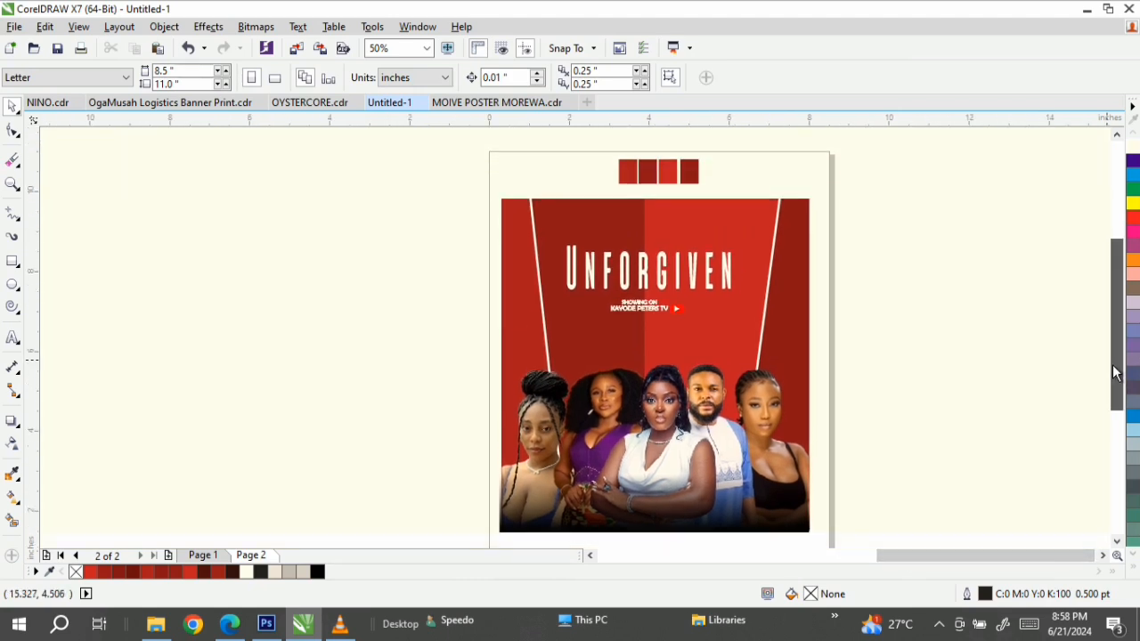
left_click(10, 183)
left_click_drag(479, 136, 832, 522)
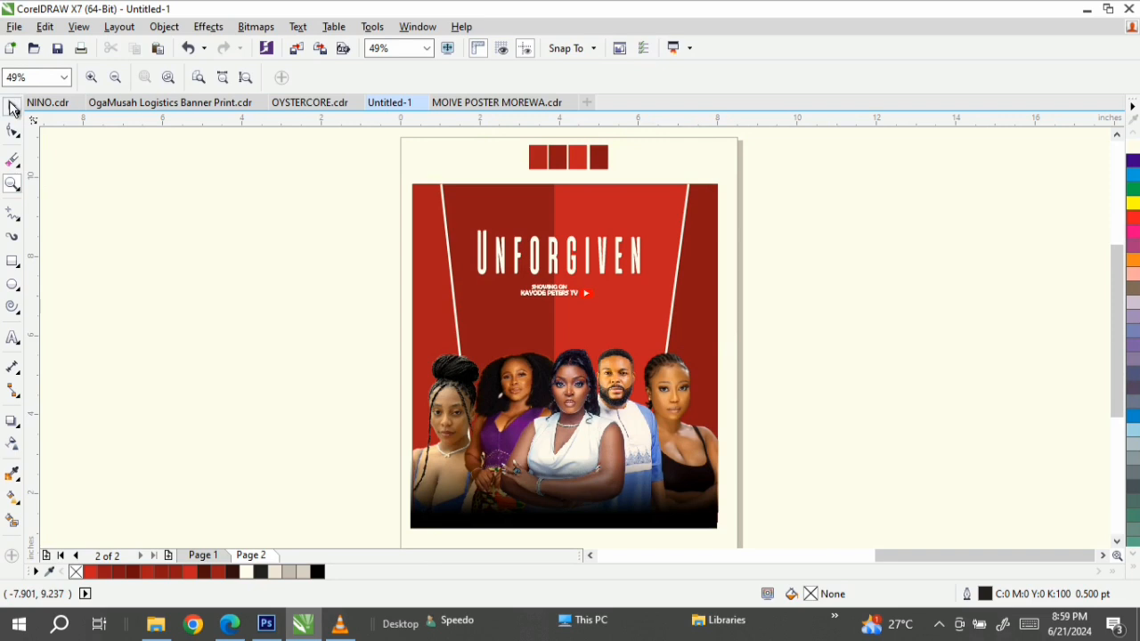
left_click(12, 106)
right_click(211, 202)
left_click(246, 207)
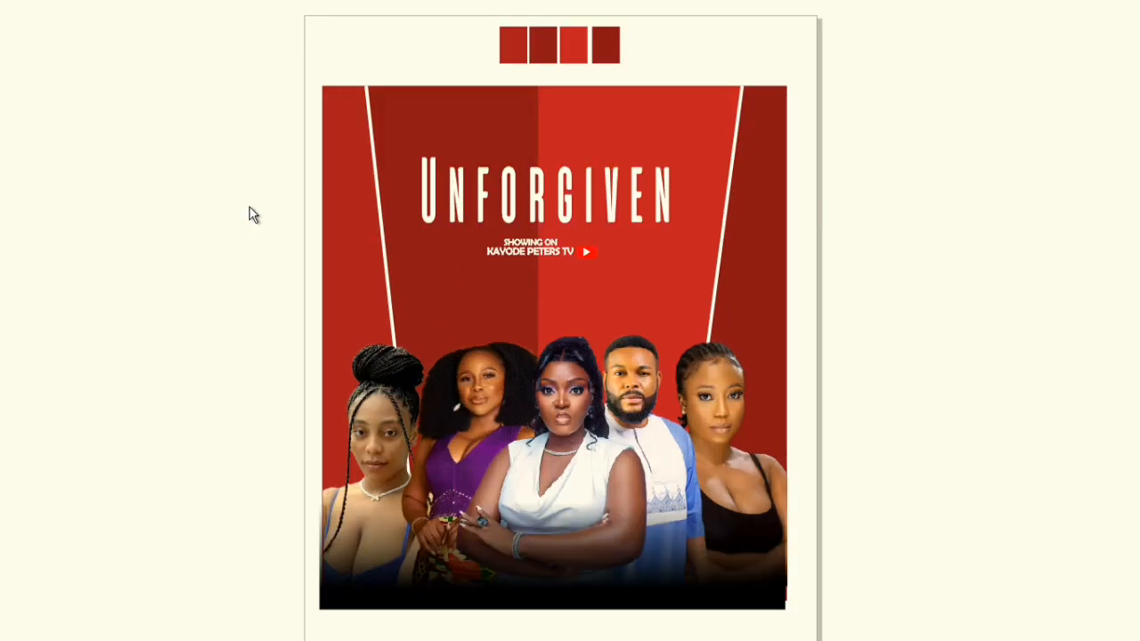